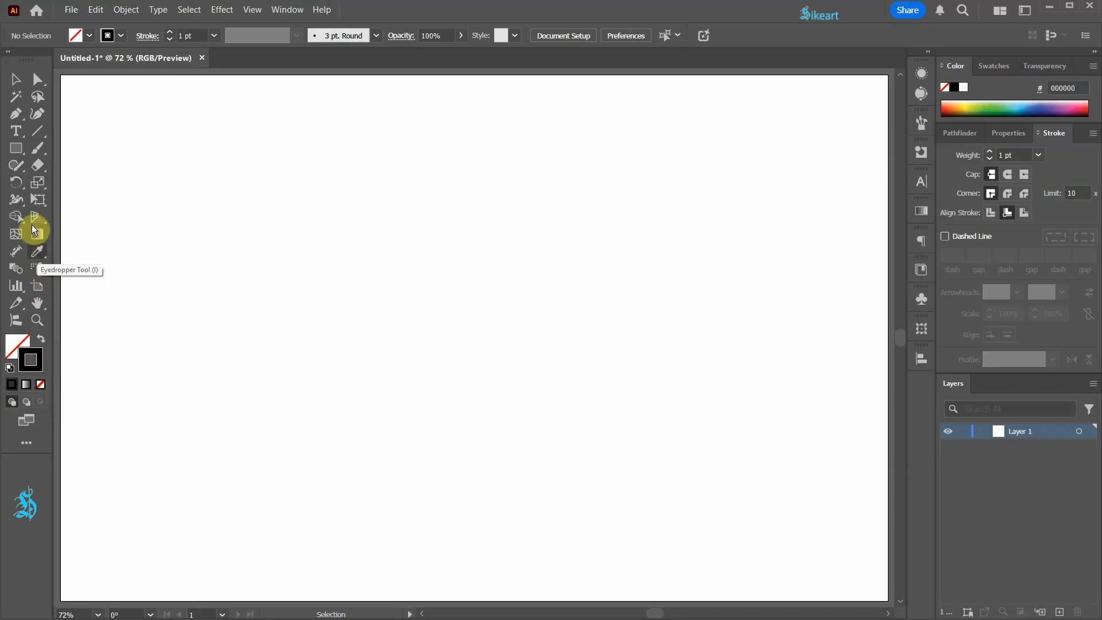
Draw an upright five-sided polygon about 370 px wide in the middle of the artboard with the Polygon tool
{"action": "left_click", "coordinate": [18, 149]}
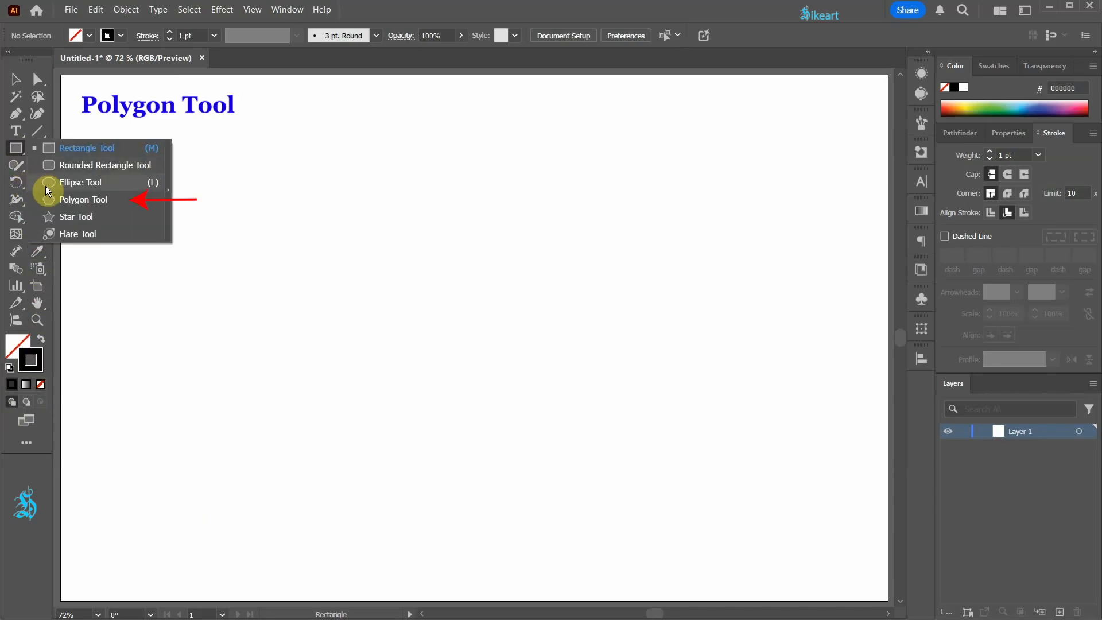
{"action": "left_click", "coordinate": [65, 198]}
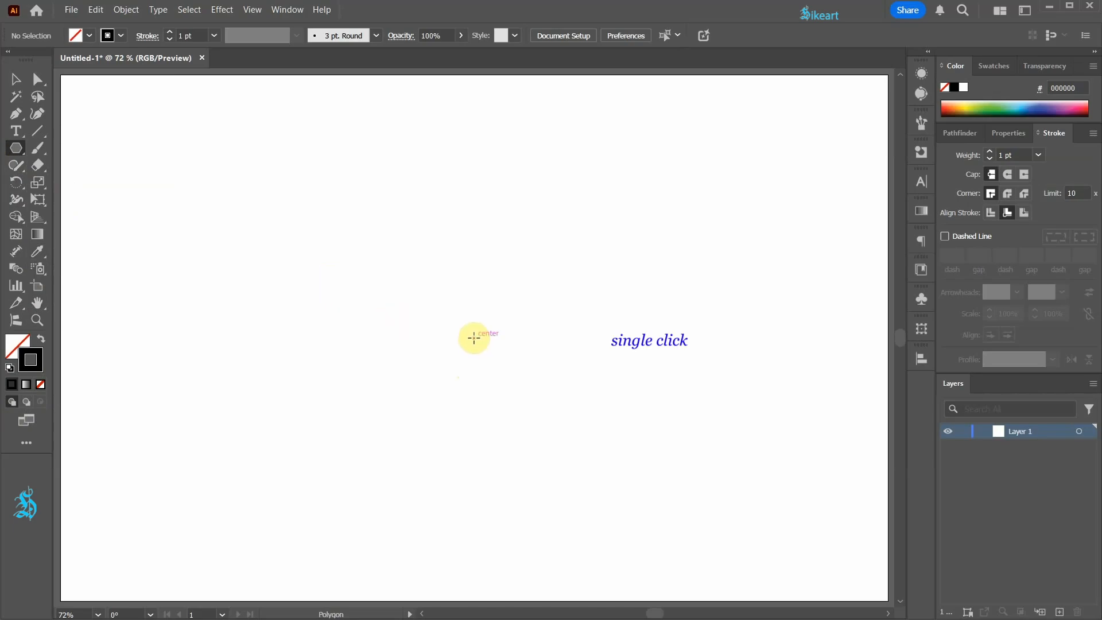
{"action": "mouse_move", "coordinate": [473, 338]}
{"action": "left_mouse_down"}
{"action": "mouse_move", "coordinate": [517, 394]}
{"action": "mouse_move", "coordinate": [556, 420]}
{"action": "left_mouse_up"}
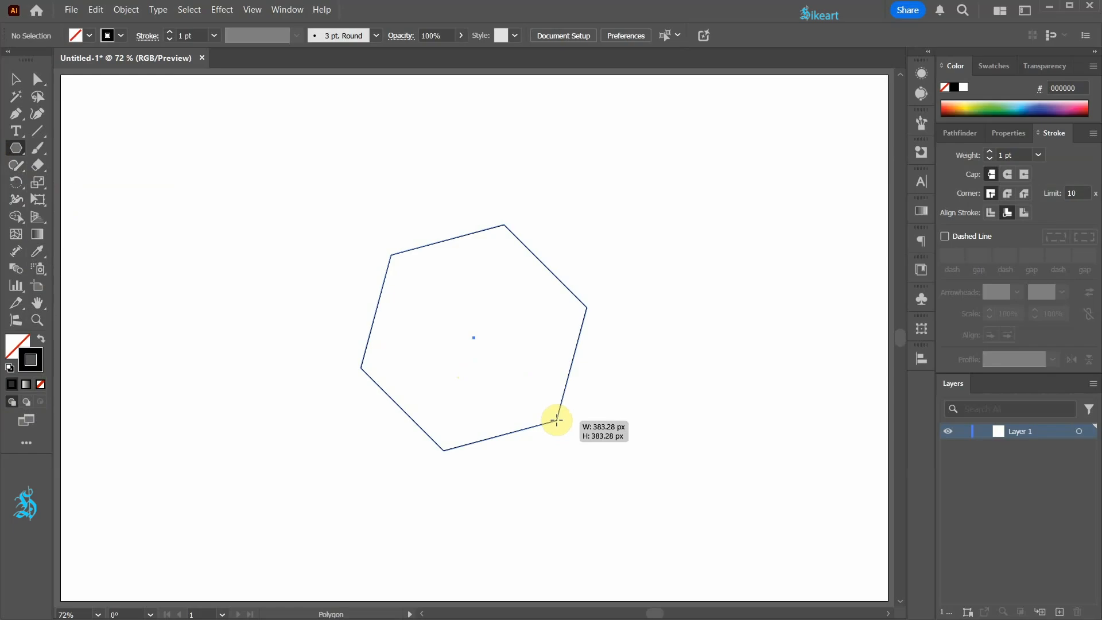
{"action": "key", "text": "Down"}
{"action": "left_click_drag", "start_coordinate": [556, 420], "coordinate": [556, 420]}
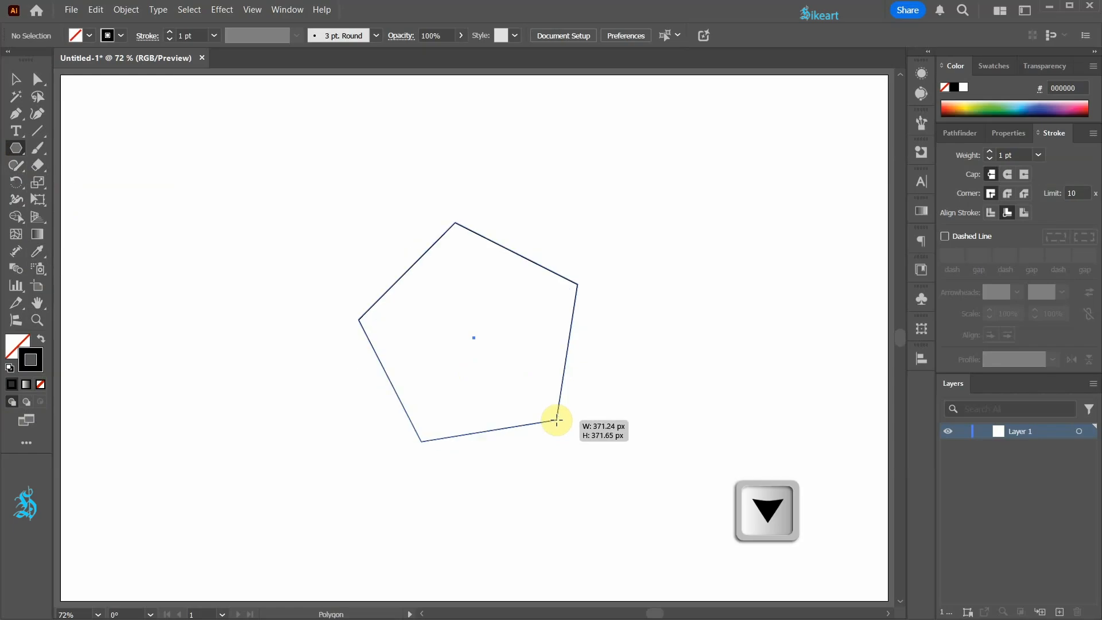
{"action": "left_click_drag", "start_coordinate": [556, 420], "coordinate": [556, 420]}
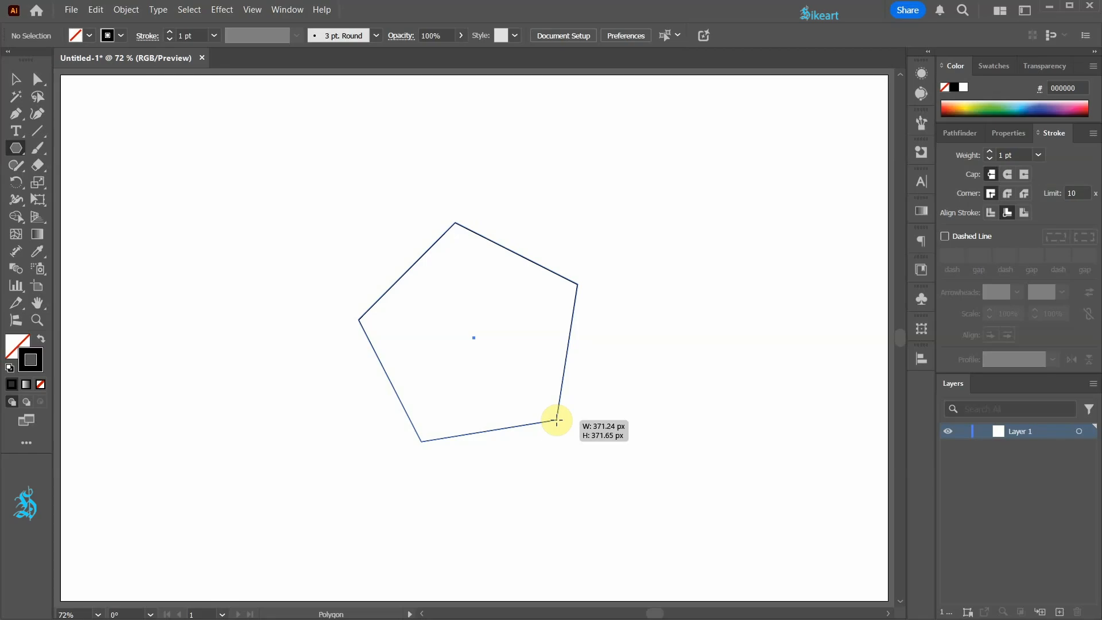
{"action": "key", "text": "shift"}
{"action": "mouse_move", "coordinate": [556, 420]}
{"action": "left_mouse_down"}
{"action": "mouse_move", "coordinate": [539, 396]}
{"action": "mouse_move", "coordinate": [552, 411]}
{"action": "left_mouse_up"}
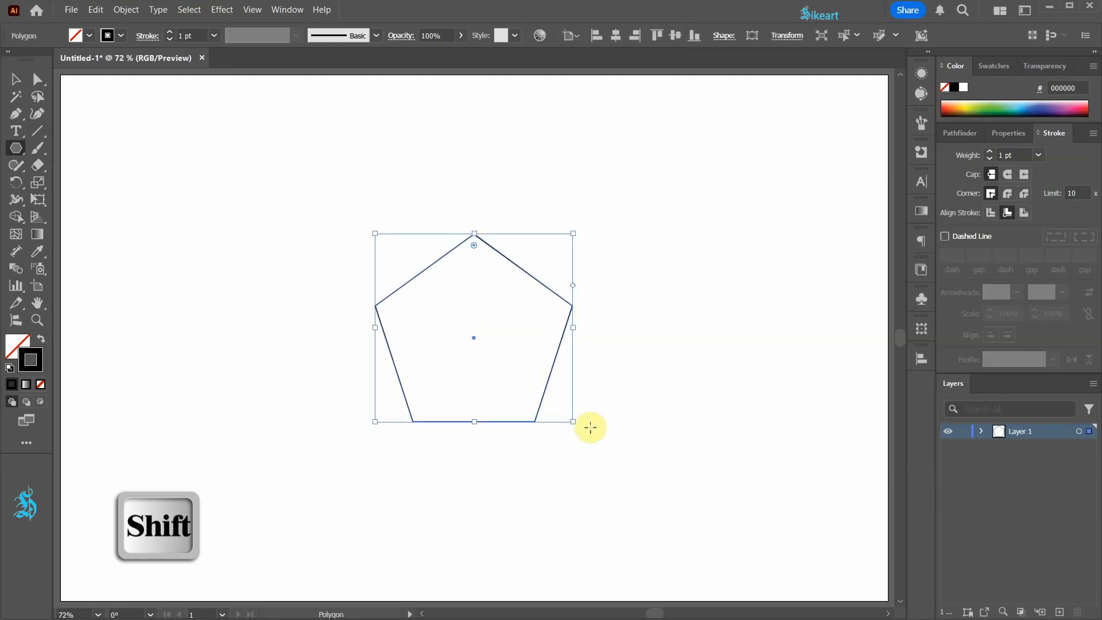
Rotate the pentagon 180 degrees so its point faces downward
{"action": "key", "text": "v"}
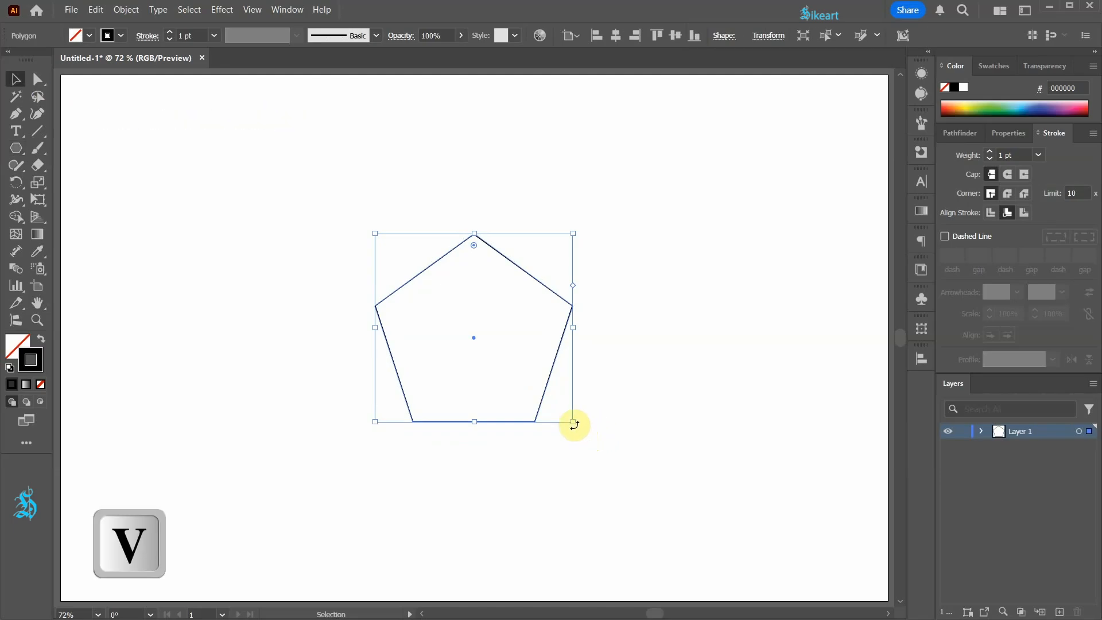
{"action": "left_click_drag", "start_coordinate": [574, 424], "coordinate": [295, 182]}
{"action": "scroll", "coordinate": [651, 356], "scroll_direction": "up", "scroll_amount": 3}
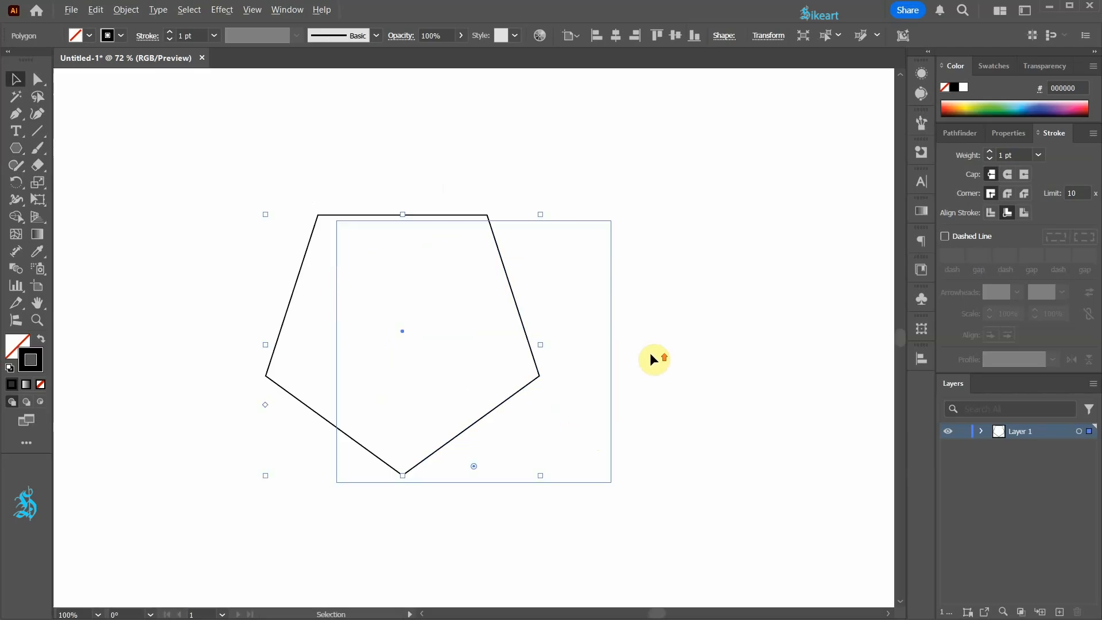
{"action": "scroll", "coordinate": [644, 354], "scroll_direction": "down", "scroll_amount": 1}
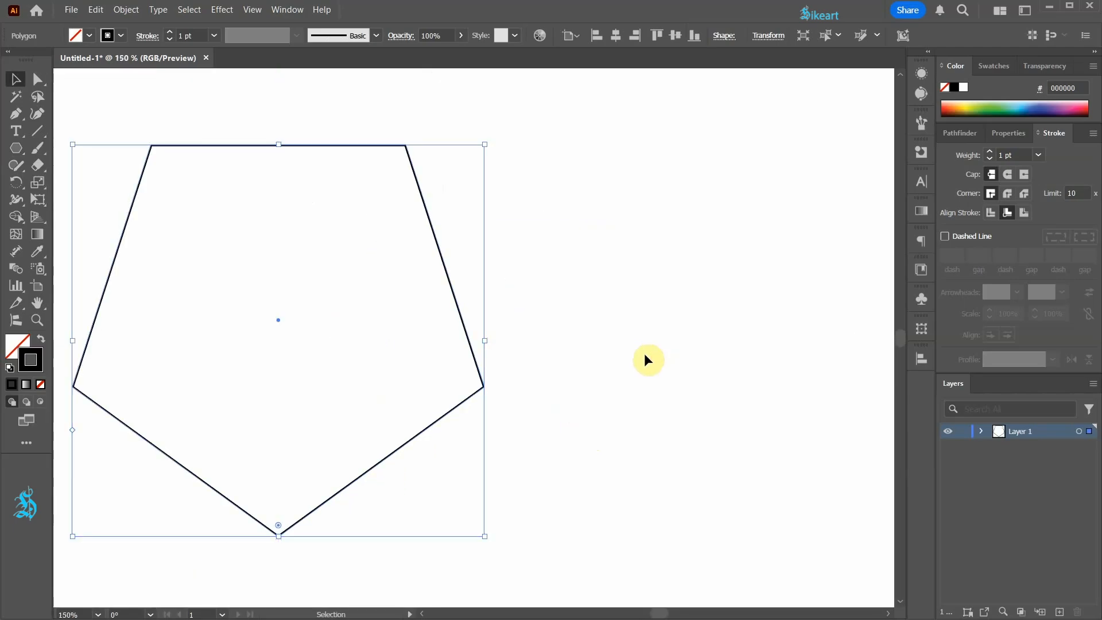
Apply the Distort & Transform > Transform effect to the pentagon and set the number of copies to 40
{"action": "left_click", "coordinate": [222, 10]}
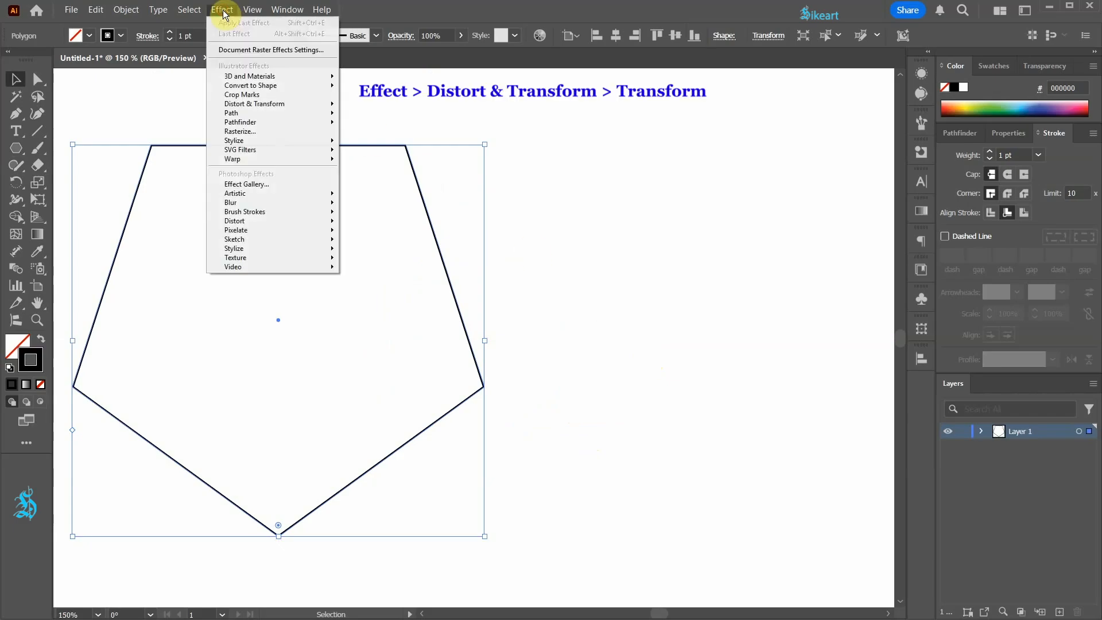
{"action": "mouse_move", "coordinate": [319, 105]}
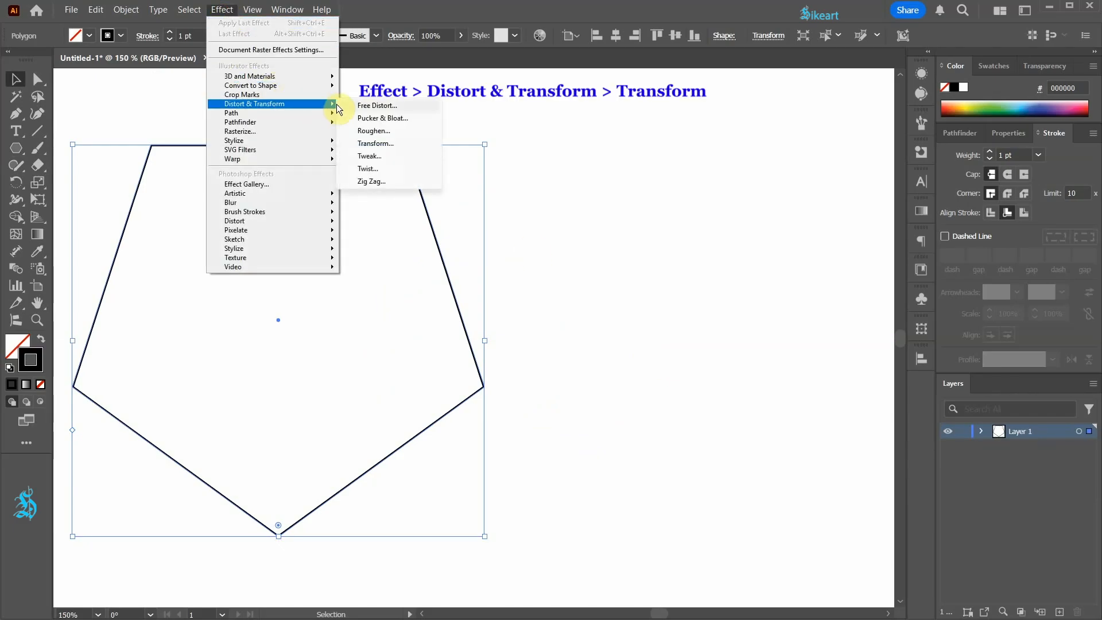
{"action": "left_click", "coordinate": [401, 143]}
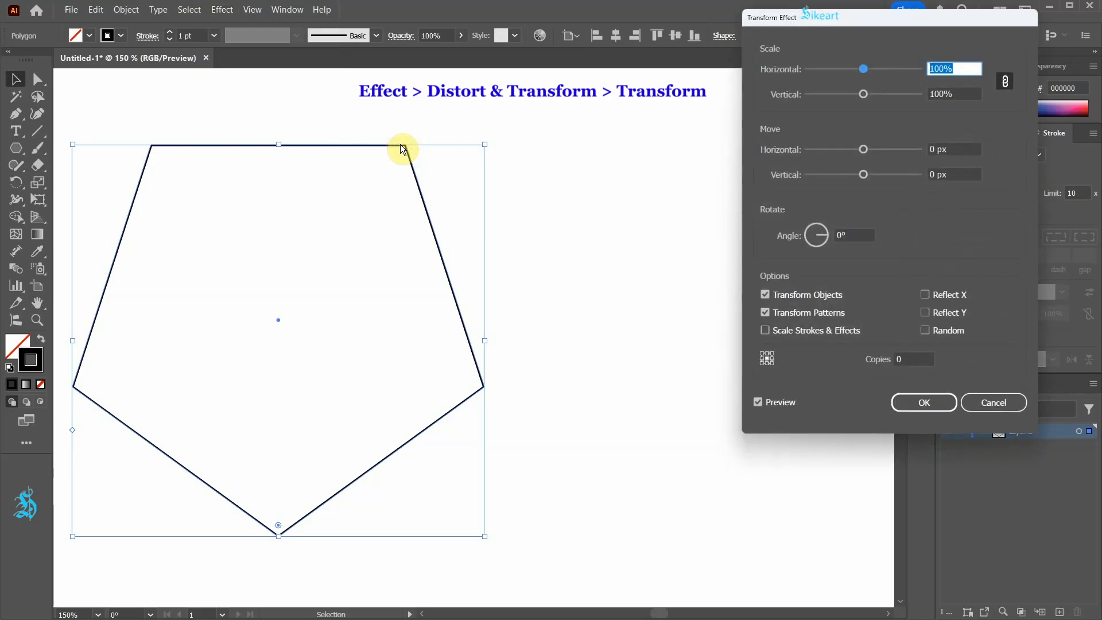
{"action": "left_click", "coordinate": [898, 361]}
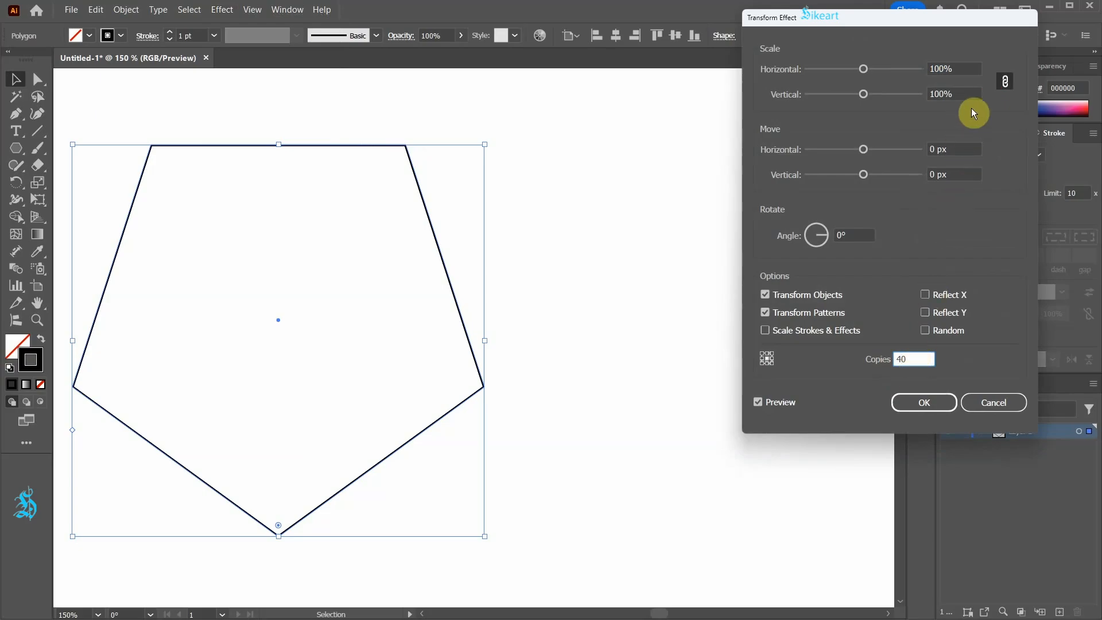
Set the effect's horizontal and vertical scale to 90%
{"action": "left_click", "coordinate": [964, 69]}
{"action": "key", "text": "Down"}
{"action": "key", "text": "Down"}
{"action": "key", "text": "Down"}
{"action": "key", "text": "Down"}
{"action": "key", "text": "Down"}
{"action": "key", "text": "Down"}
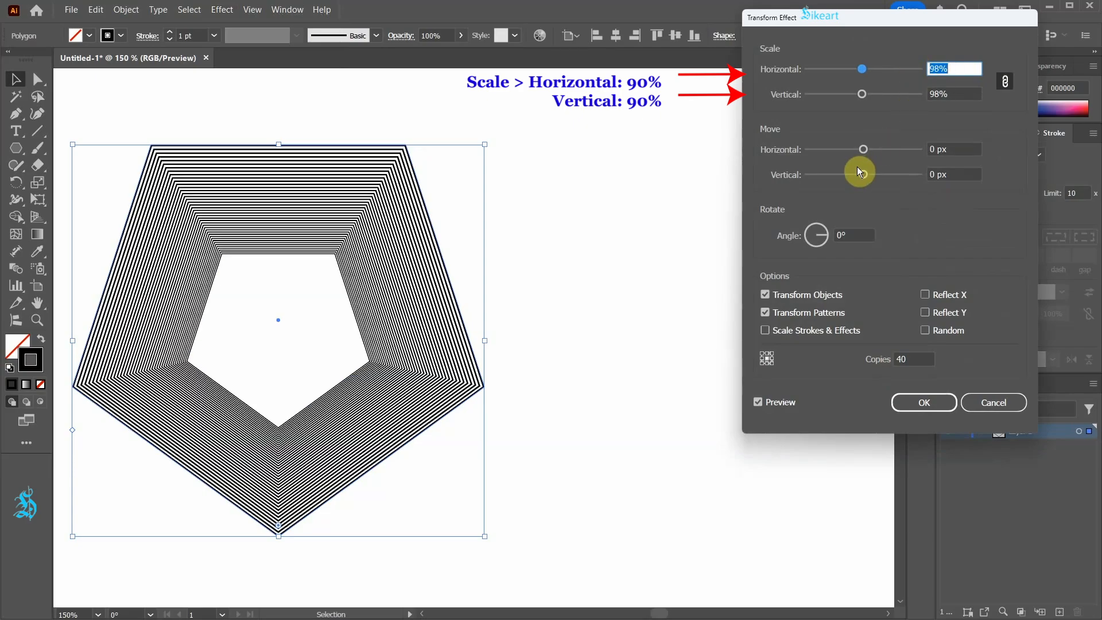
{"action": "key", "text": "Down"}
{"action": "key", "text": "Down"}
{"action": "key", "text": "Down"}
{"action": "key", "text": "Down"}
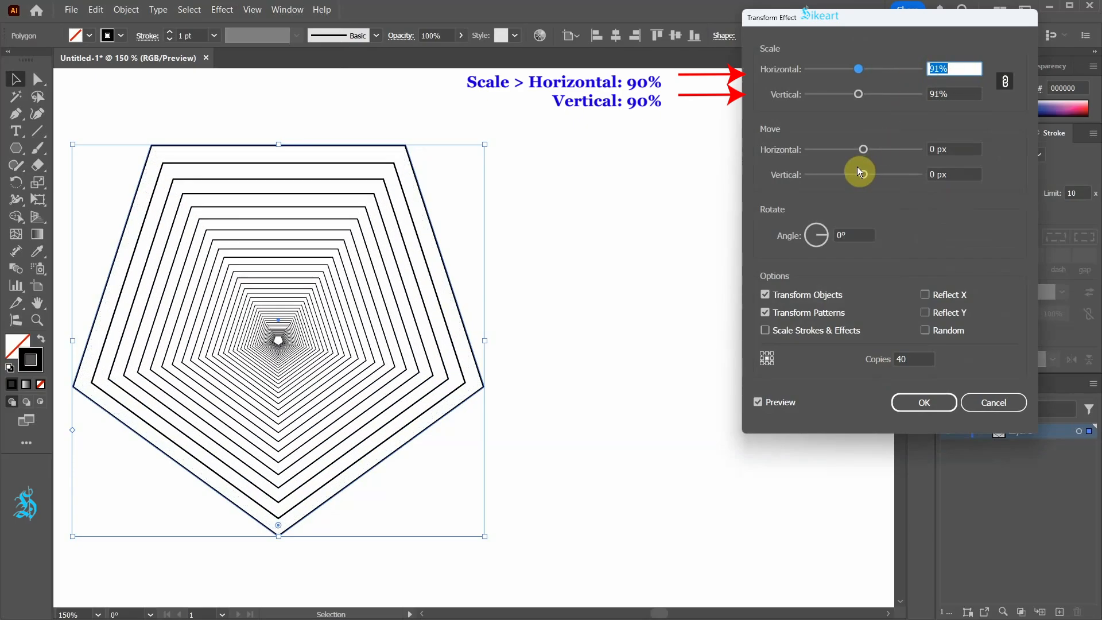
Set the effect's rotation angle to 10°
{"action": "left_click", "coordinate": [852, 235]}
{"action": "key", "text": "Up"}
{"action": "key", "text": "Up"}
{"action": "key", "text": "Up"}
{"action": "key", "text": "Up"}
{"action": "key", "text": "Up"}
{"action": "key", "text": "Up"}
{"action": "key", "text": "Up"}
{"action": "key", "text": "Up"}
{"action": "key", "text": "Up"}
{"action": "key", "text": "Up"}
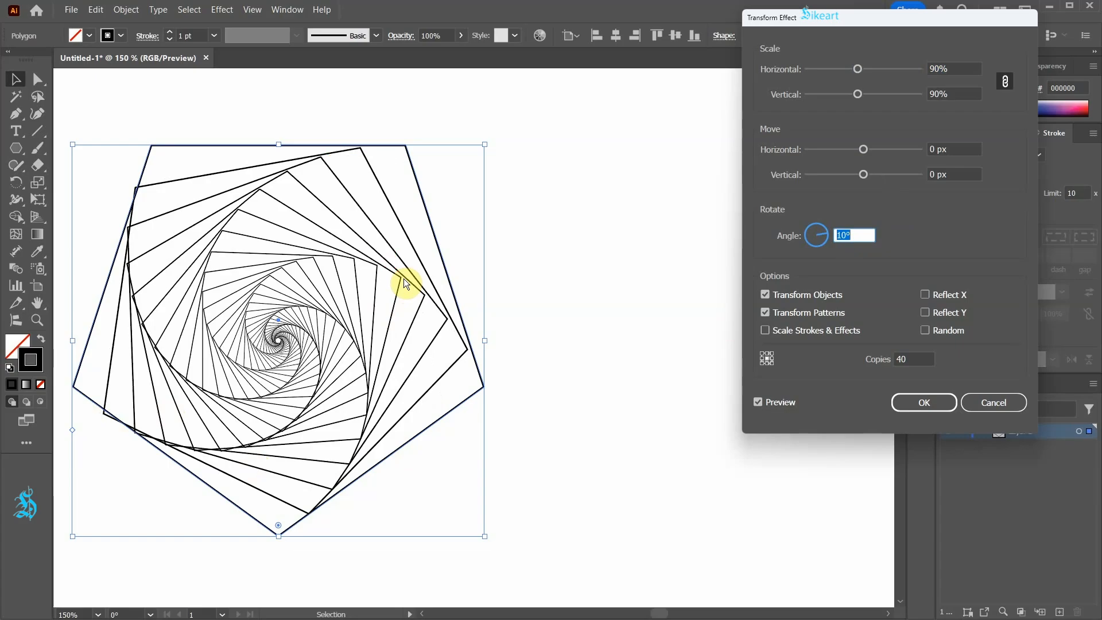
Set the move offsets to 2 px horizontal and -2 px vertical and apply the Transform effect
{"action": "left_click", "coordinate": [937, 149]}
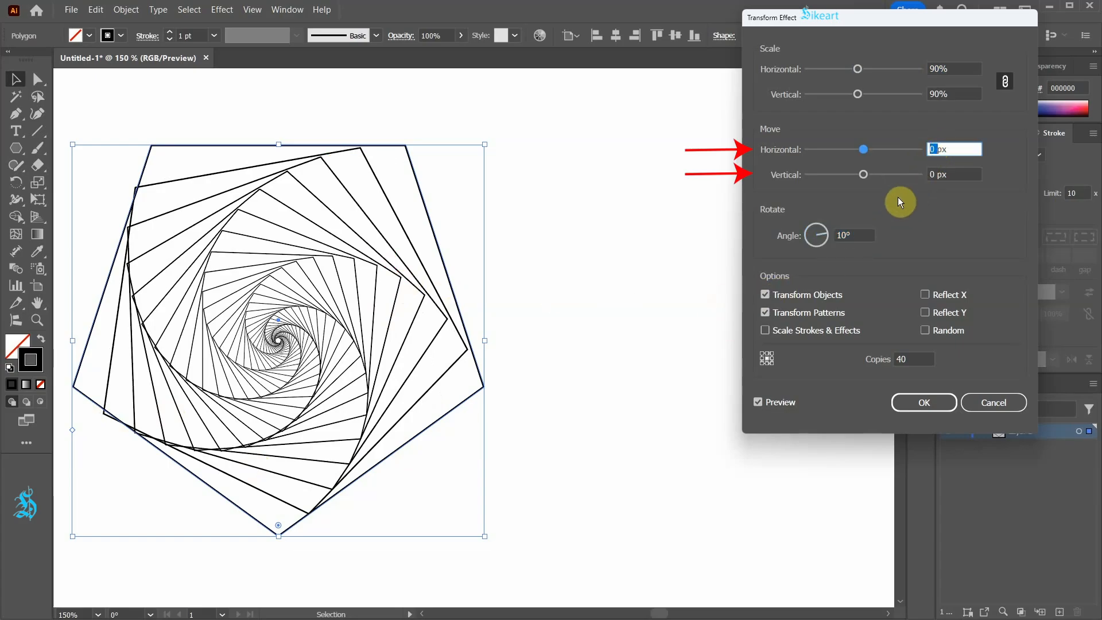
{"action": "key", "text": "Up"}
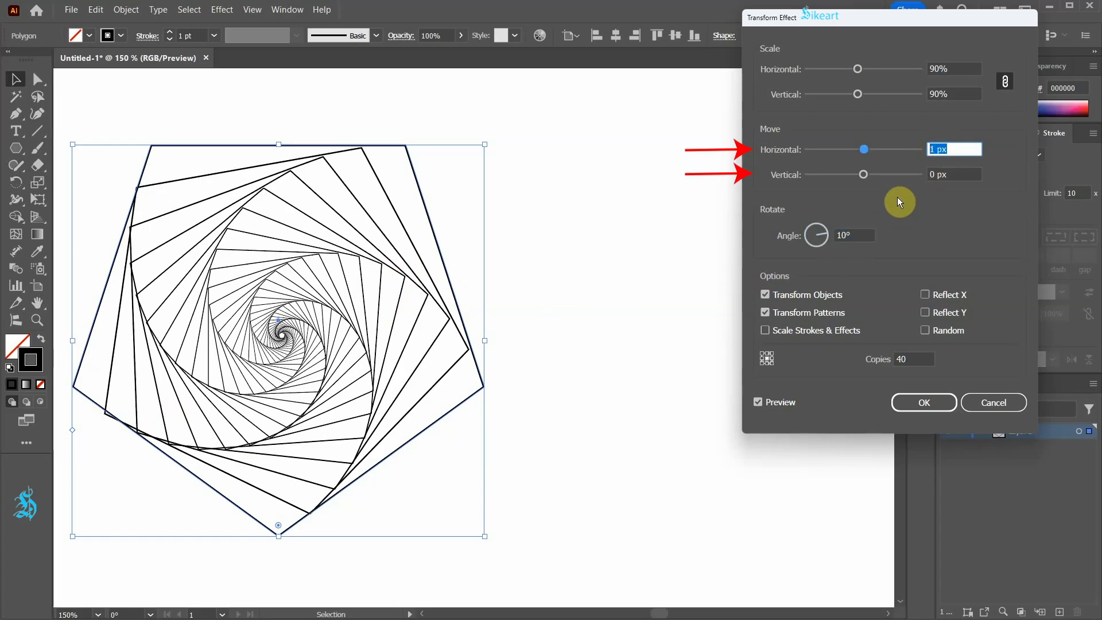
{"action": "key", "text": "Up"}
{"action": "left_click", "coordinate": [937, 174]}
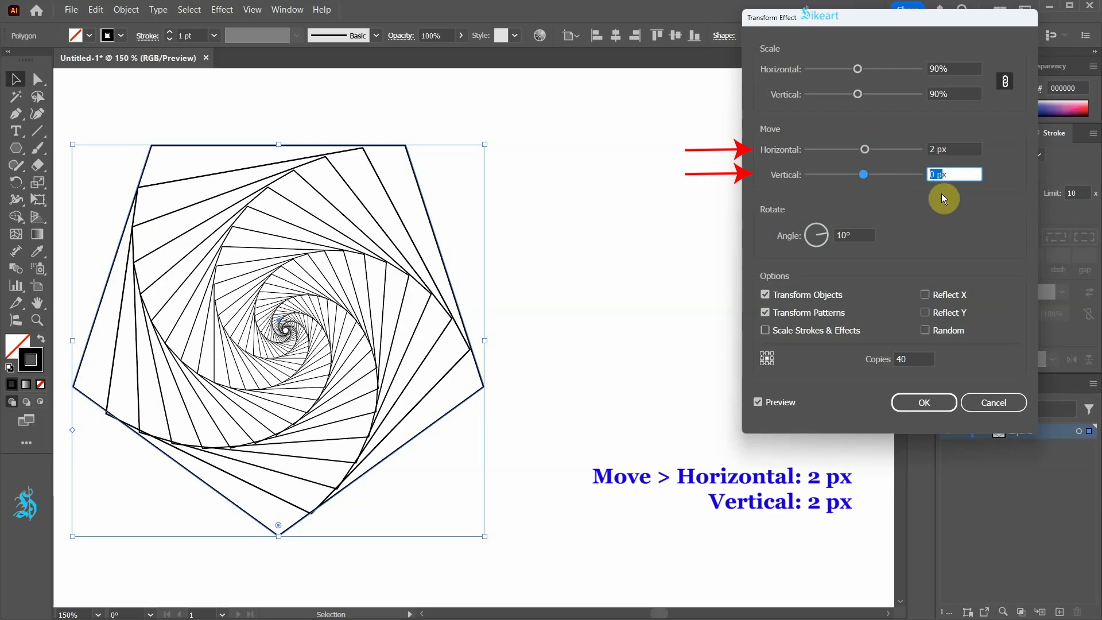
{"action": "key", "text": "Down"}
{"action": "key", "text": "Down"}
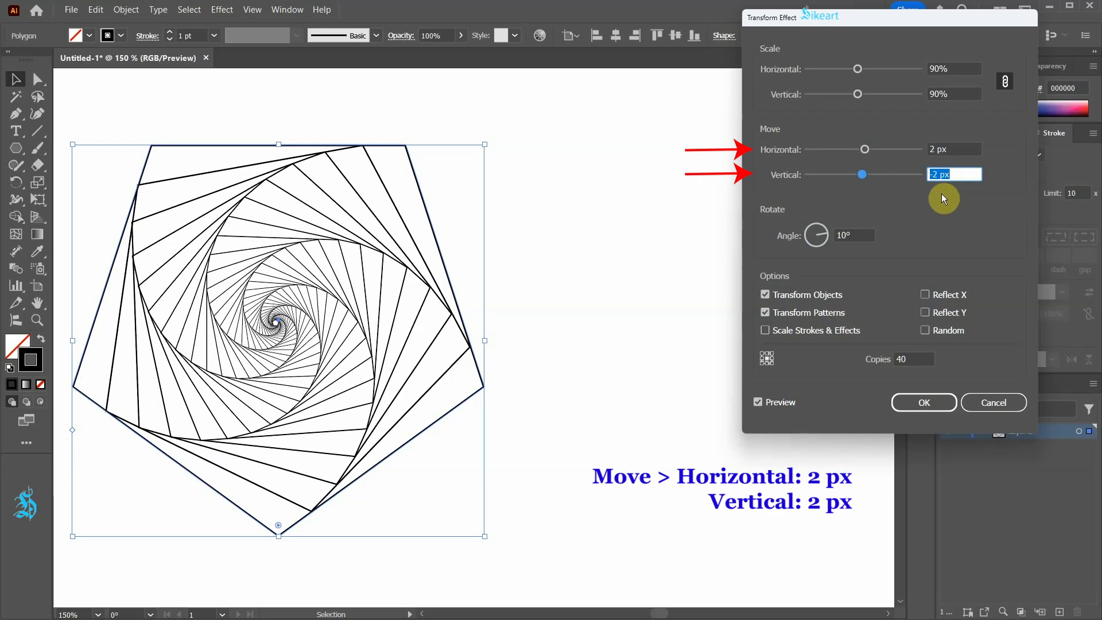
{"action": "left_click", "coordinate": [925, 401]}
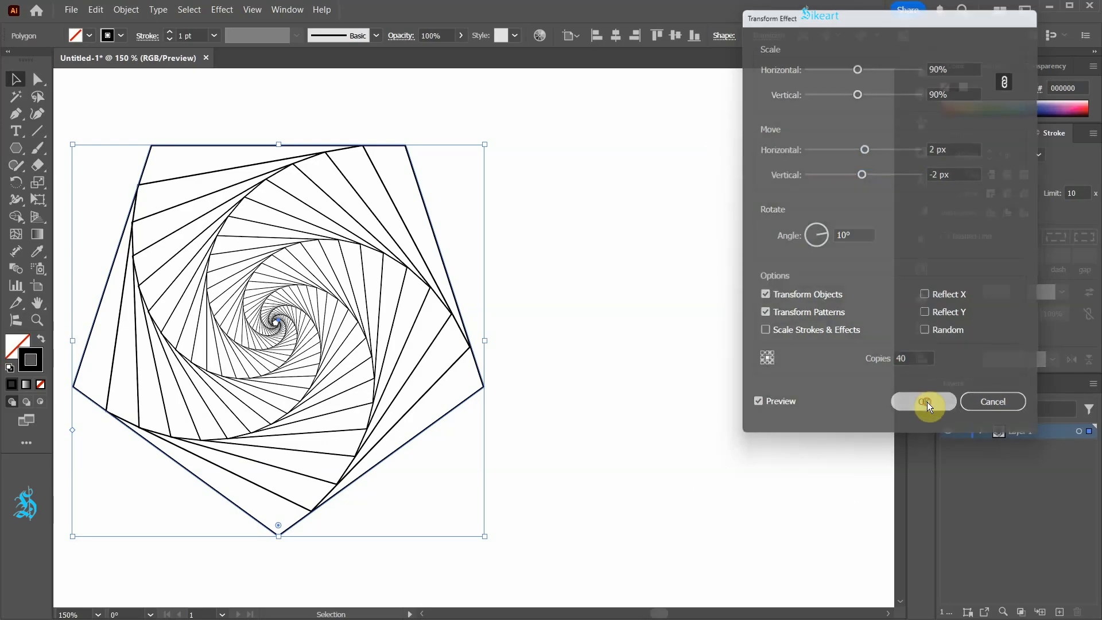
Reopen the Transform effect from the object's appearance and change the horizontal move to 2.5 px
{"action": "scroll", "coordinate": [154, 370], "scroll_direction": "up", "scroll_amount": 5}
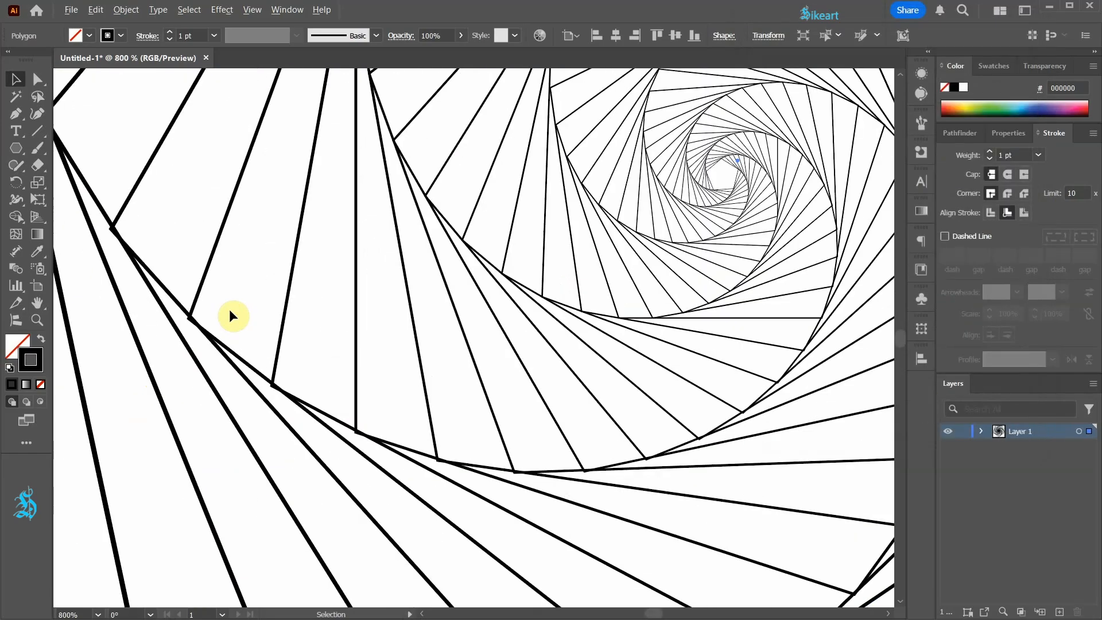
{"action": "scroll", "coordinate": [232, 315], "scroll_direction": "up", "scroll_amount": 2}
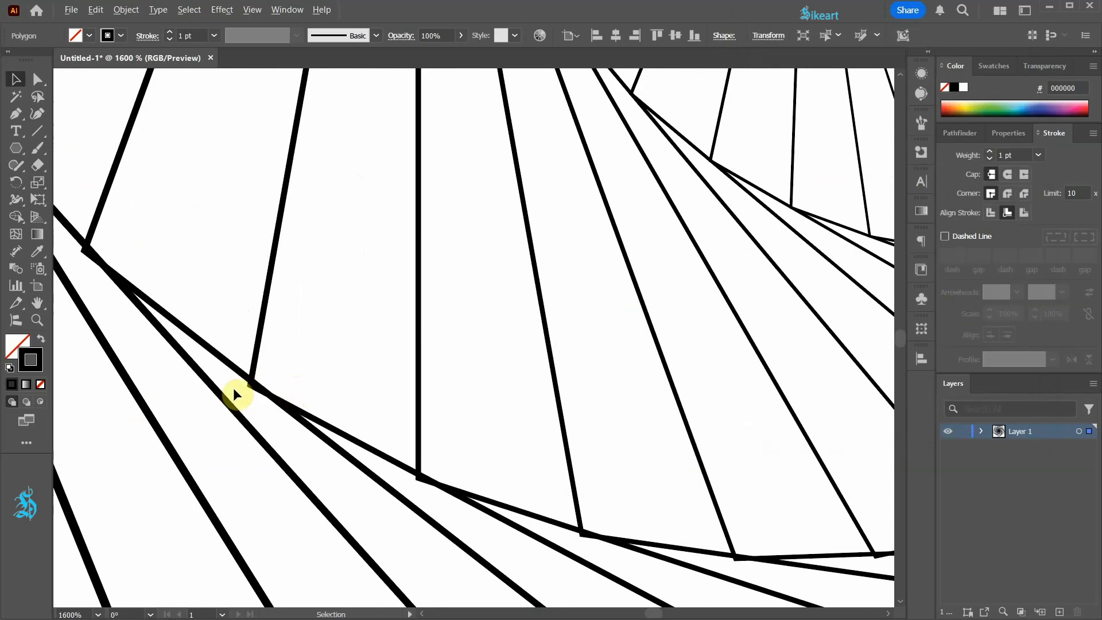
{"action": "scroll", "coordinate": [221, 401], "scroll_direction": "down", "scroll_amount": 2}
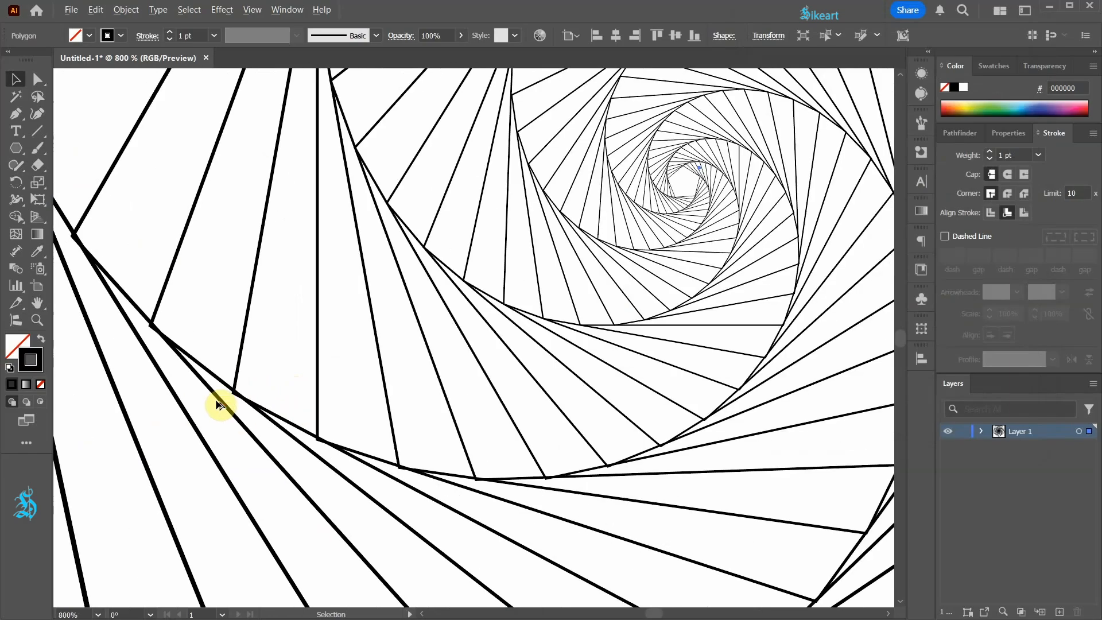
{"action": "left_click", "coordinate": [923, 73]}
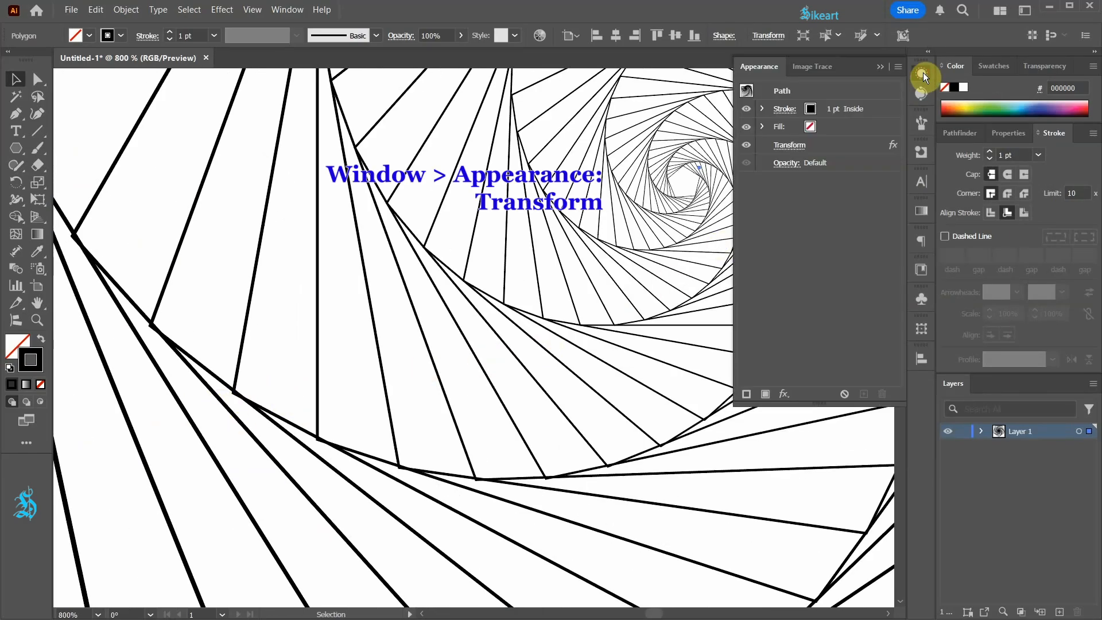
{"action": "left_click", "coordinate": [790, 145]}
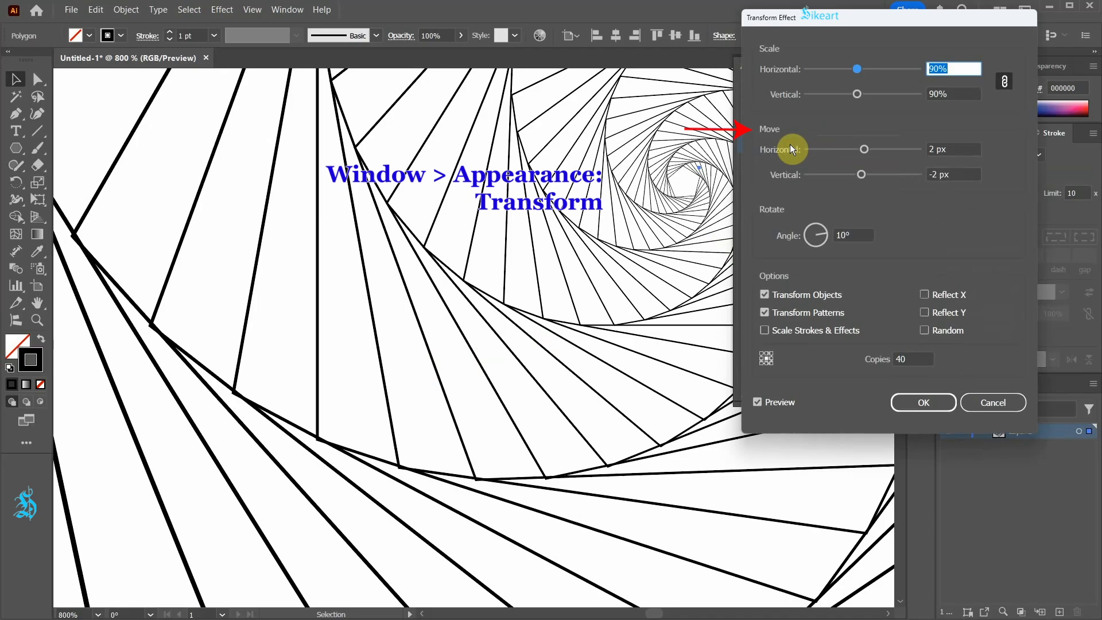
{"action": "left_click", "coordinate": [936, 149]}
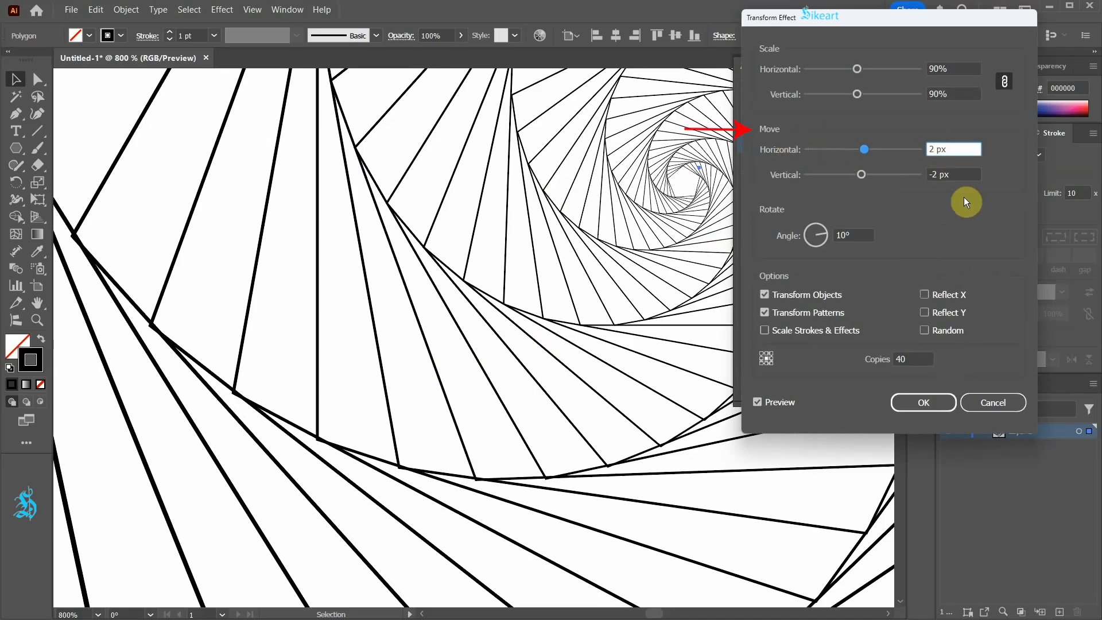
{"action": "type", "text": ".5"}
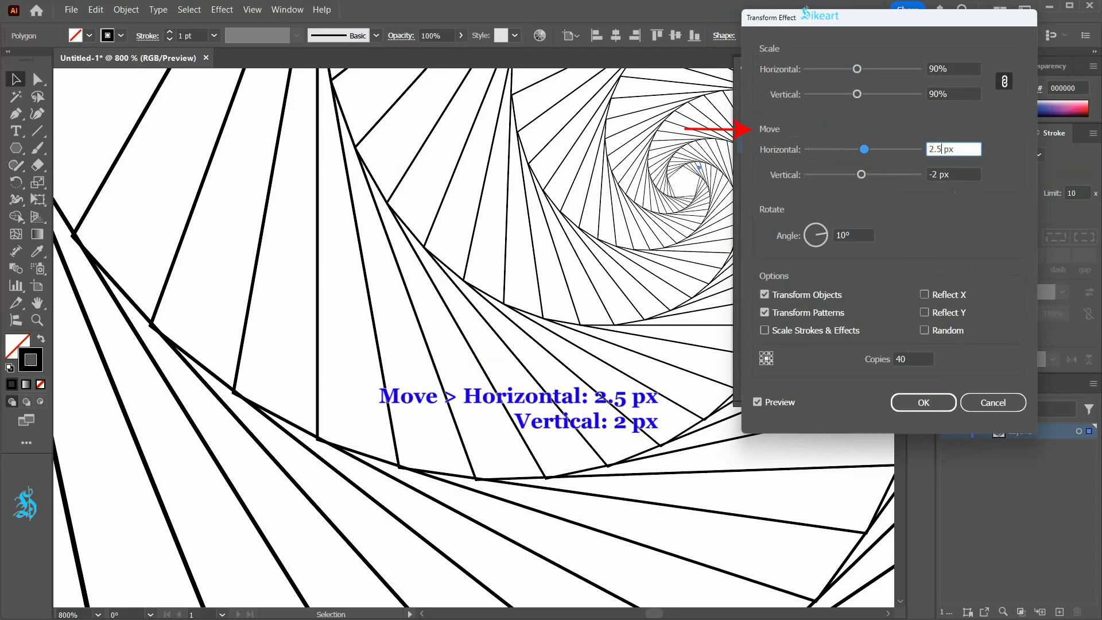
{"action": "key", "text": "Tab"}
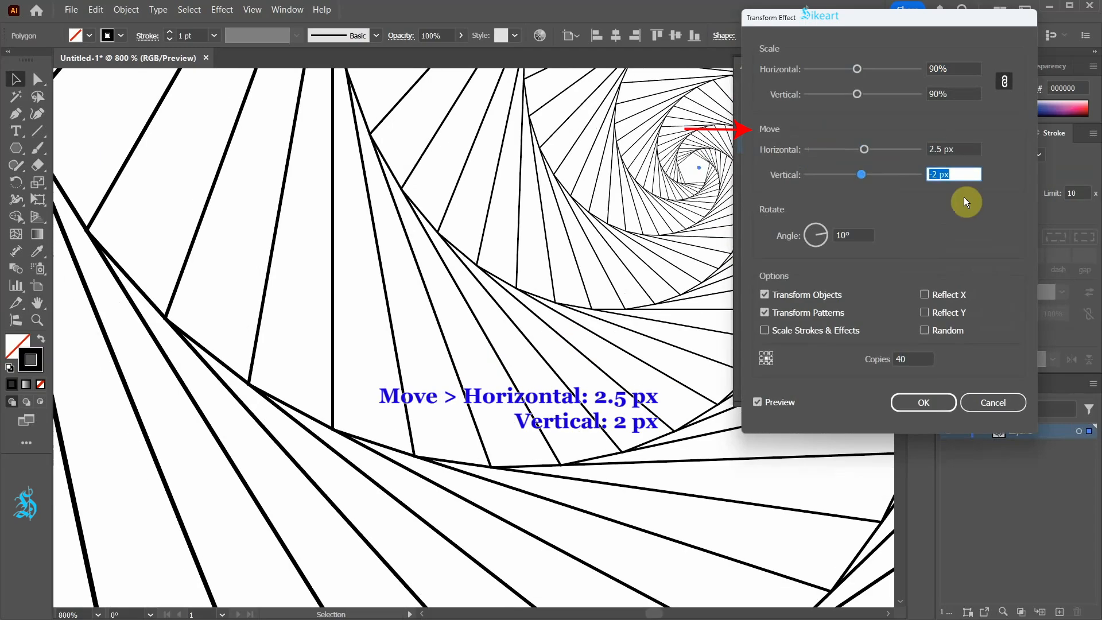
{"action": "left_click", "coordinate": [925, 403]}
Fit the artboard in the window and align the spiral's stroke to the center
{"action": "key", "text": "ctrl+0"}
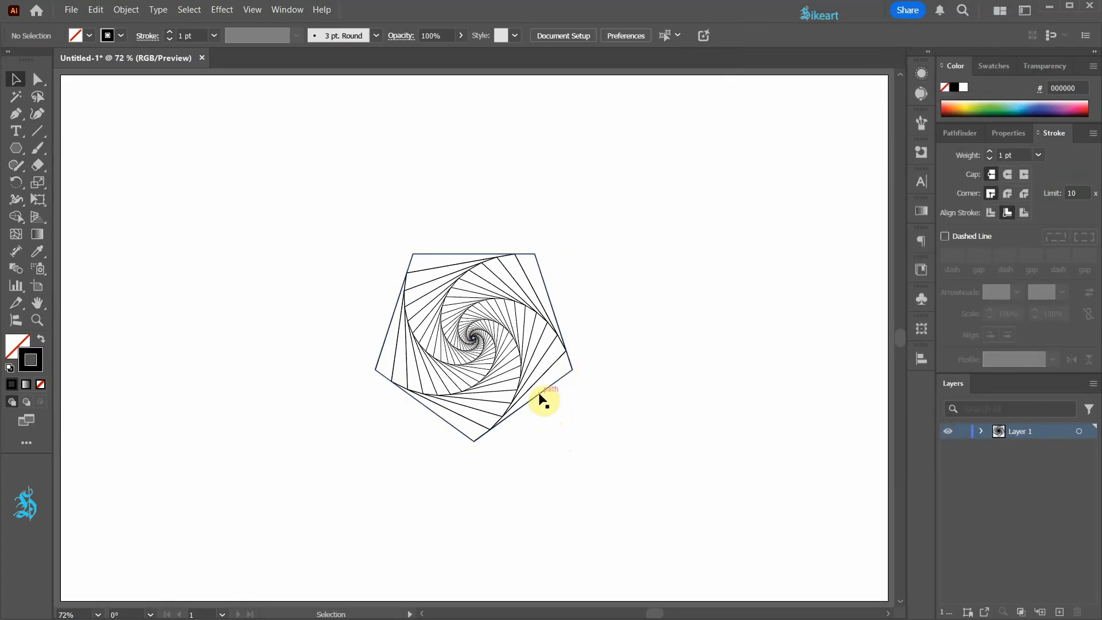
{"action": "left_click", "coordinate": [539, 392]}
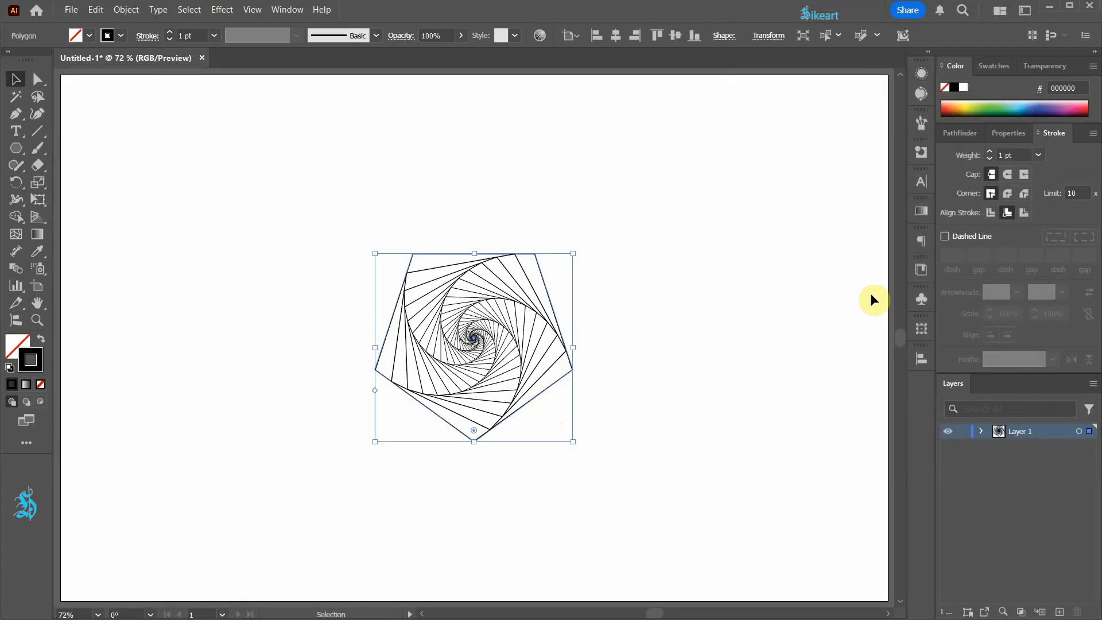
{"action": "left_click", "coordinate": [989, 213]}
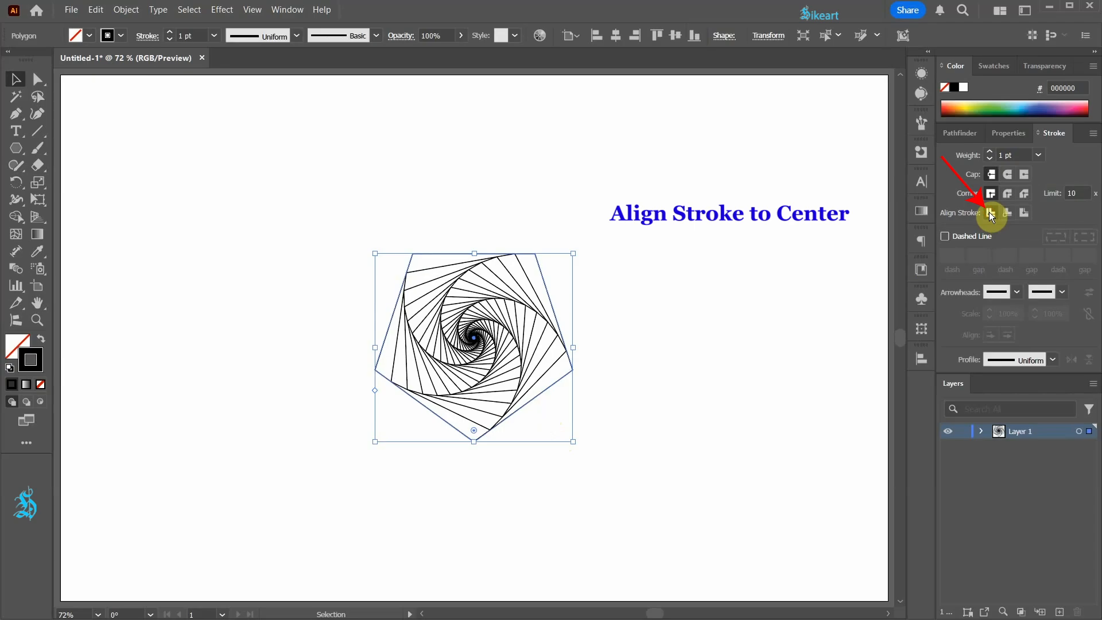
Deselect the spiral, hide the guides and switch the view to outline mode
{"action": "left_click", "coordinate": [683, 310]}
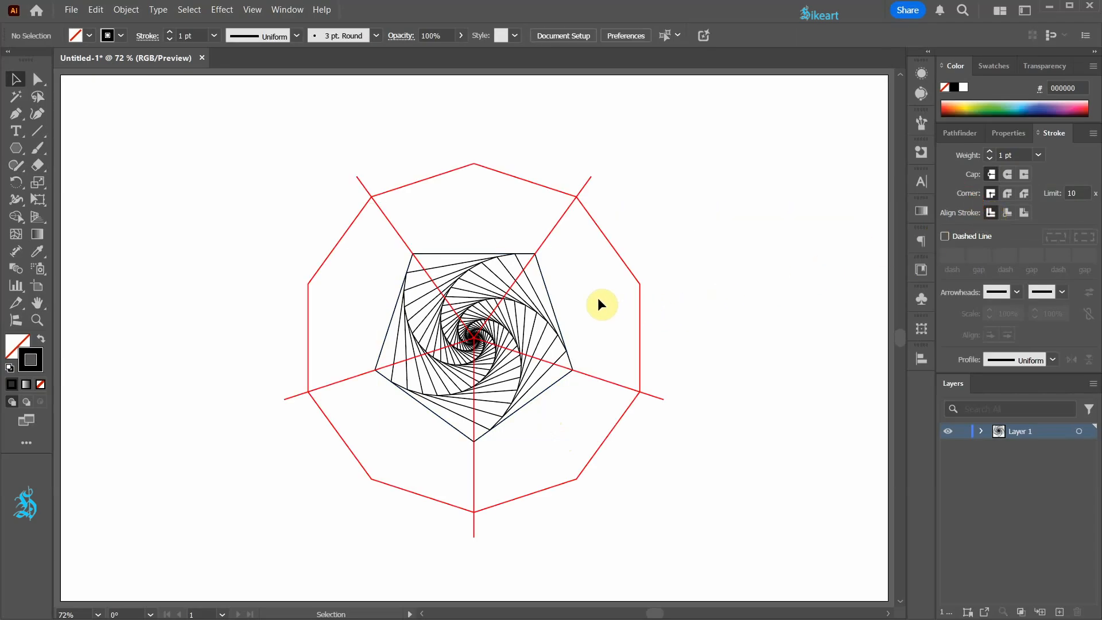
{"action": "key", "text": "ctrl+;"}
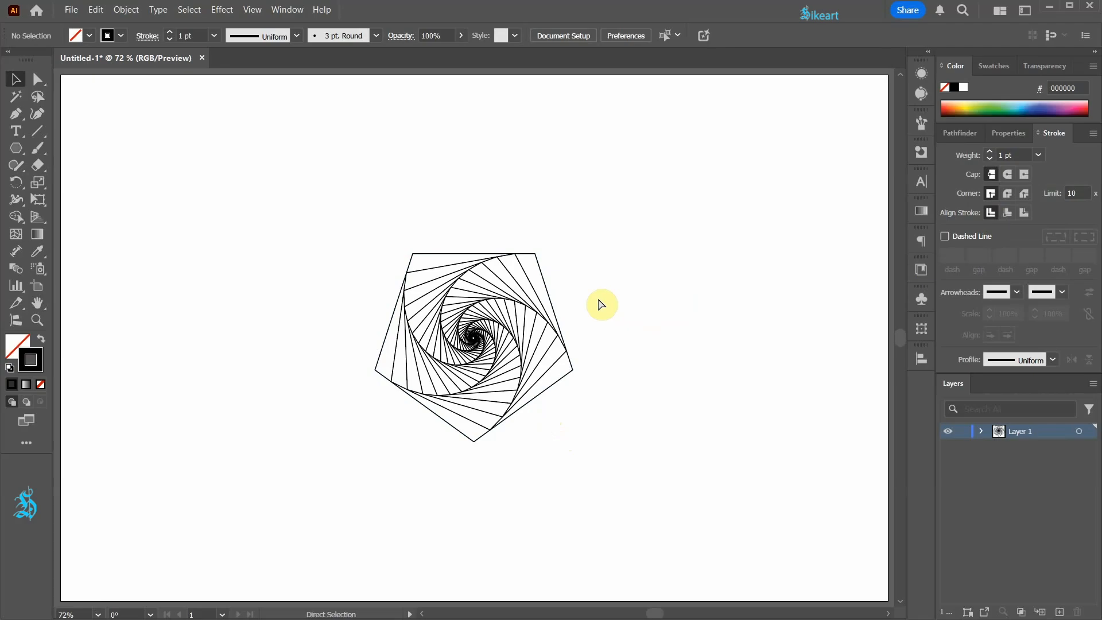
{"action": "key", "text": "ctrl+y"}
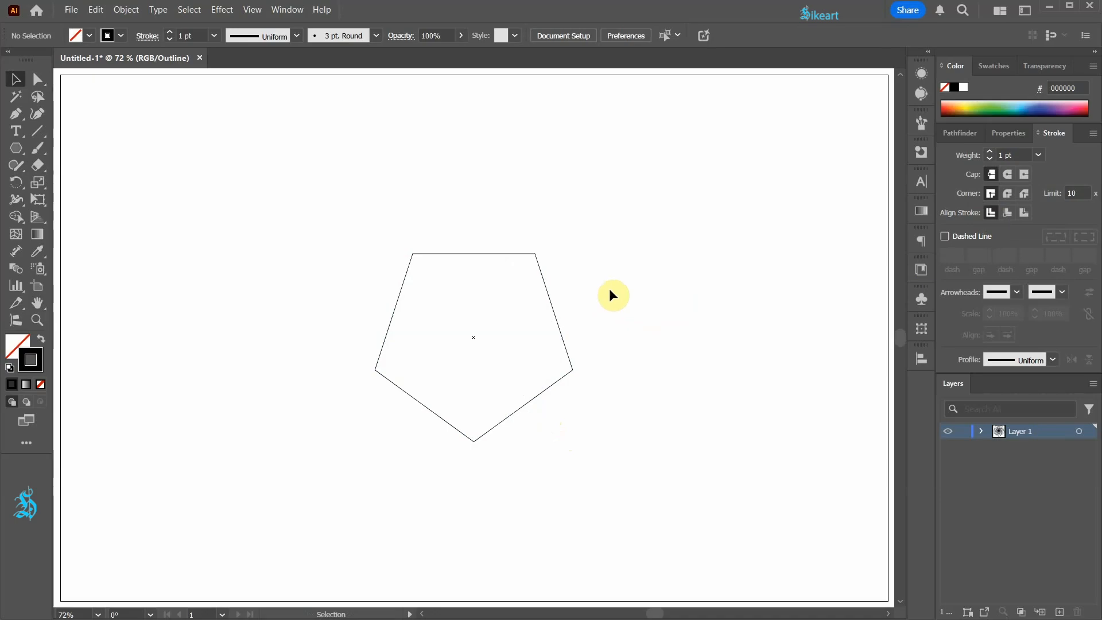
Draw a straight vertical line with the Pen tool from the pentagon's center down past its bottom corner
{"action": "key", "text": "p"}
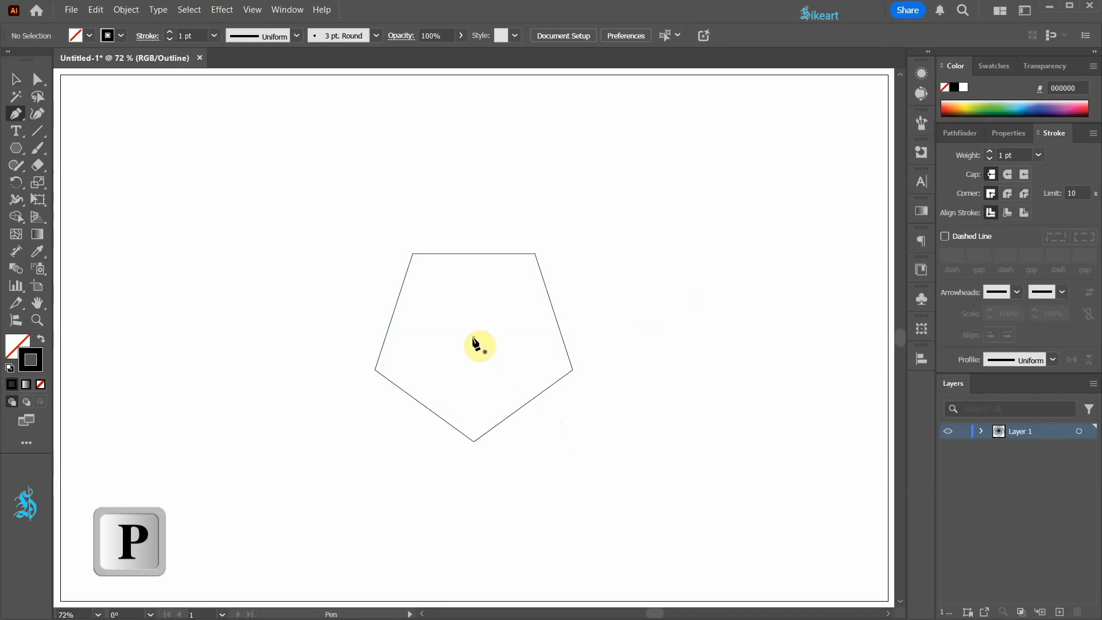
{"action": "left_click", "coordinate": [474, 337]}
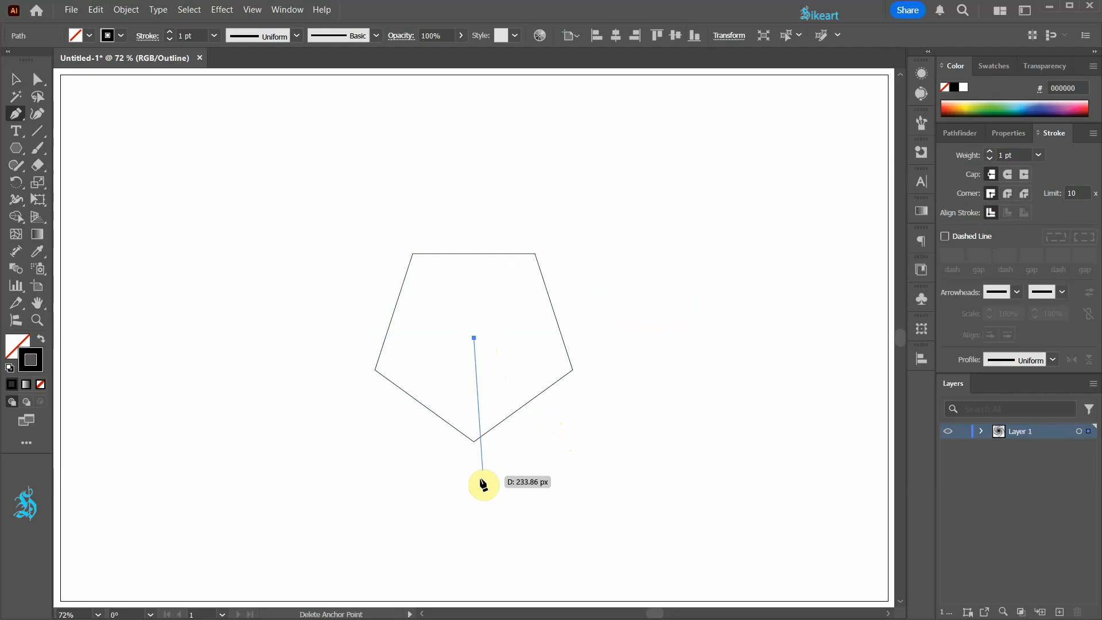
{"action": "left_click", "coordinate": [471, 566], "text": "shift"}
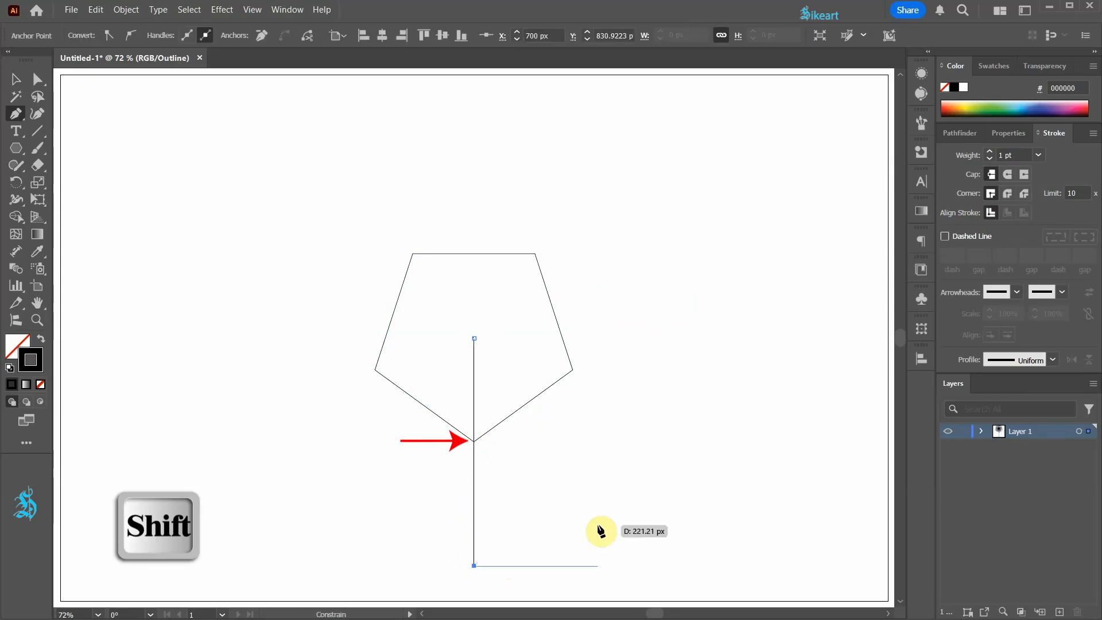
{"action": "key", "text": "v"}
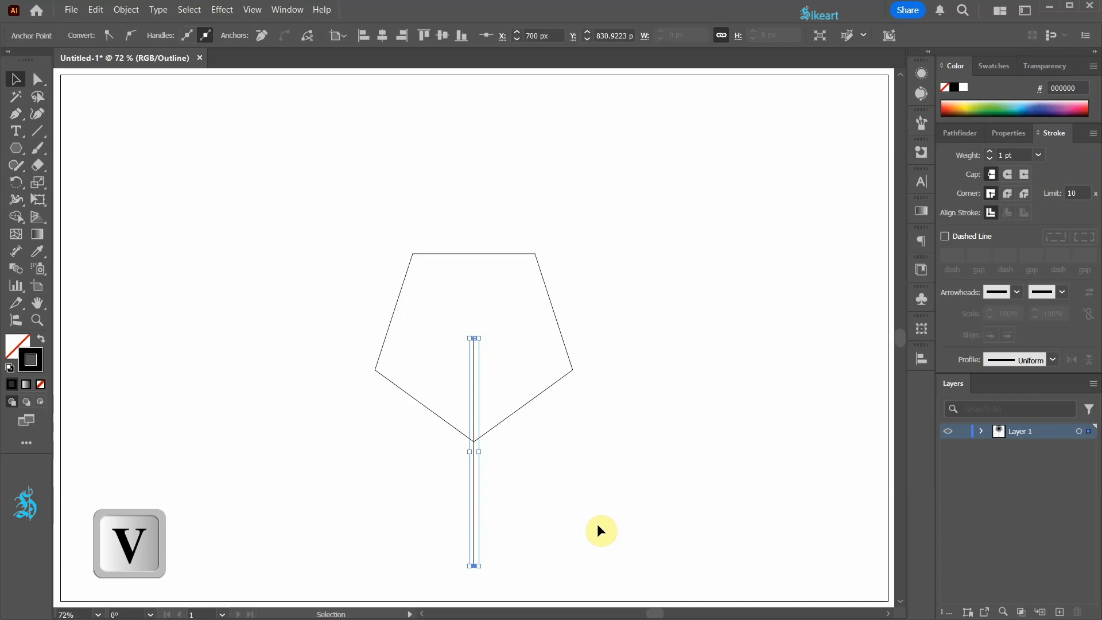
Rotate a copy of the line by 360/5 degrees around the pentagon's center point
{"action": "key", "text": "r"}
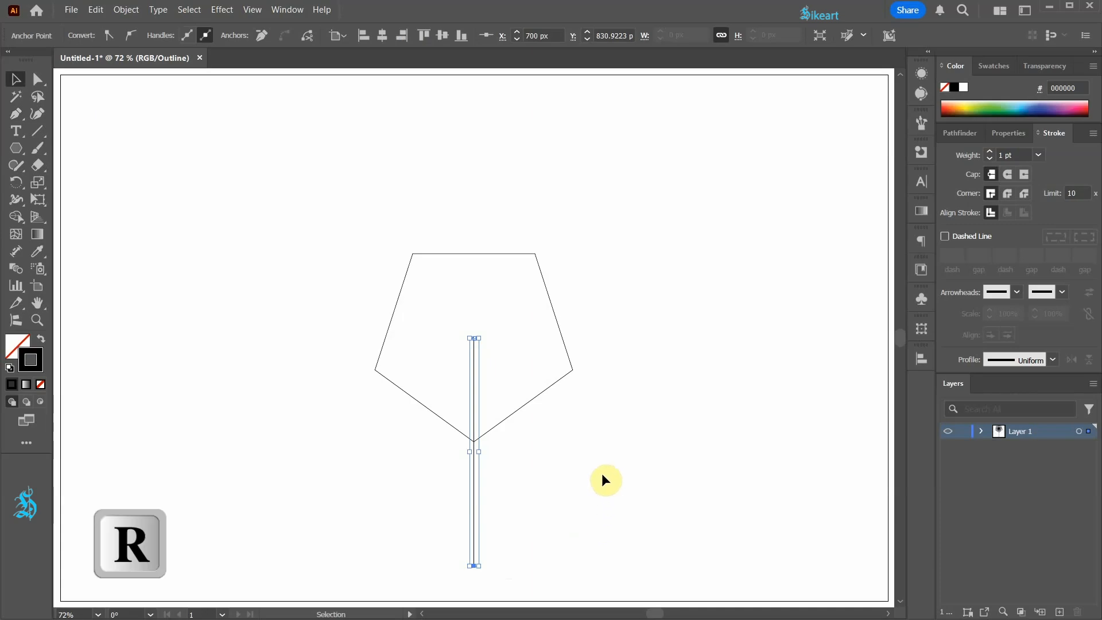
{"action": "key", "text": "alt"}
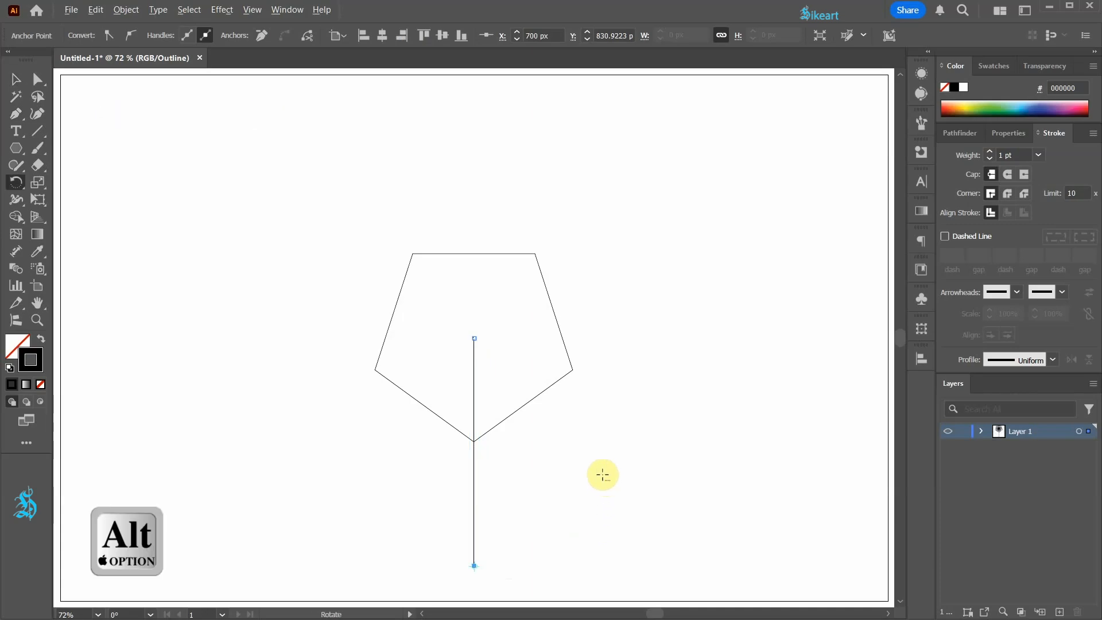
{"action": "left_click", "coordinate": [474, 339], "text": "alt"}
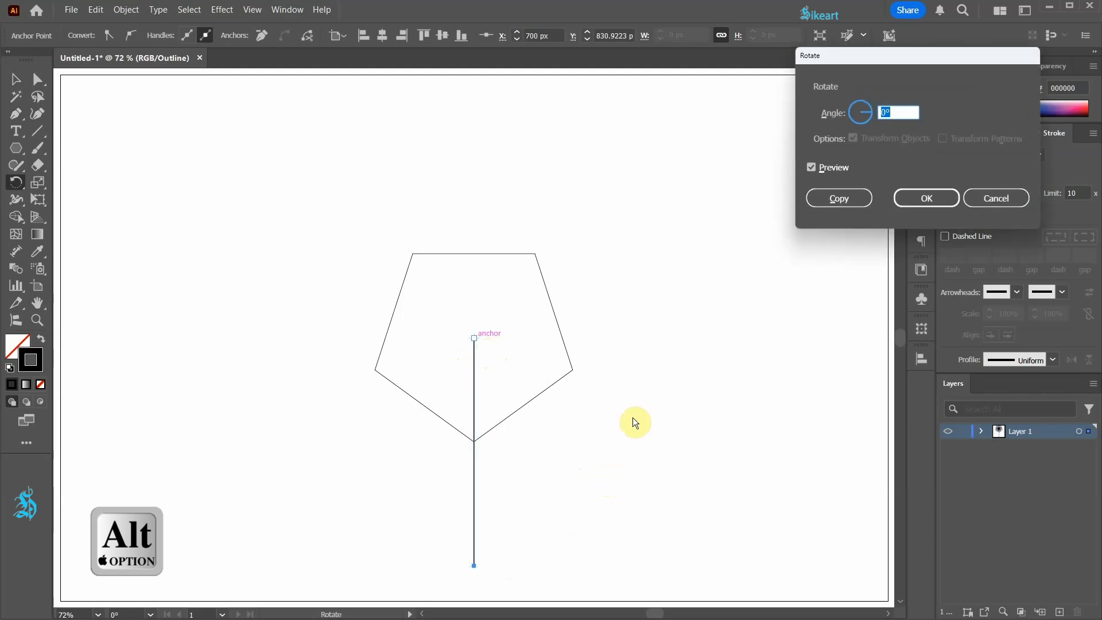
{"action": "type", "text": "360/5"}
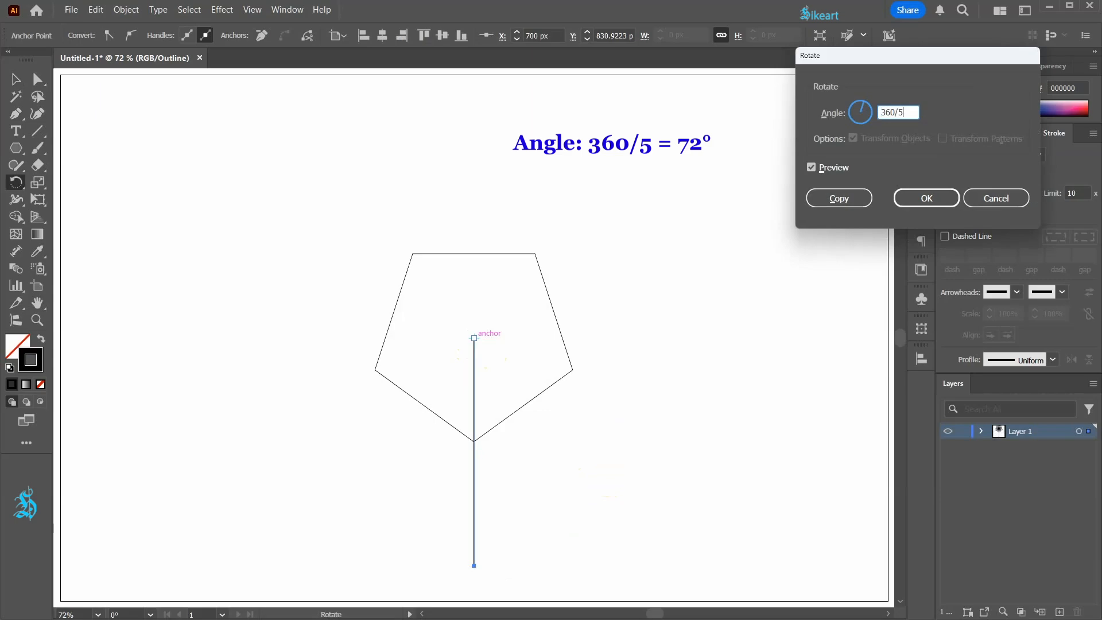
{"action": "key", "text": "Tab"}
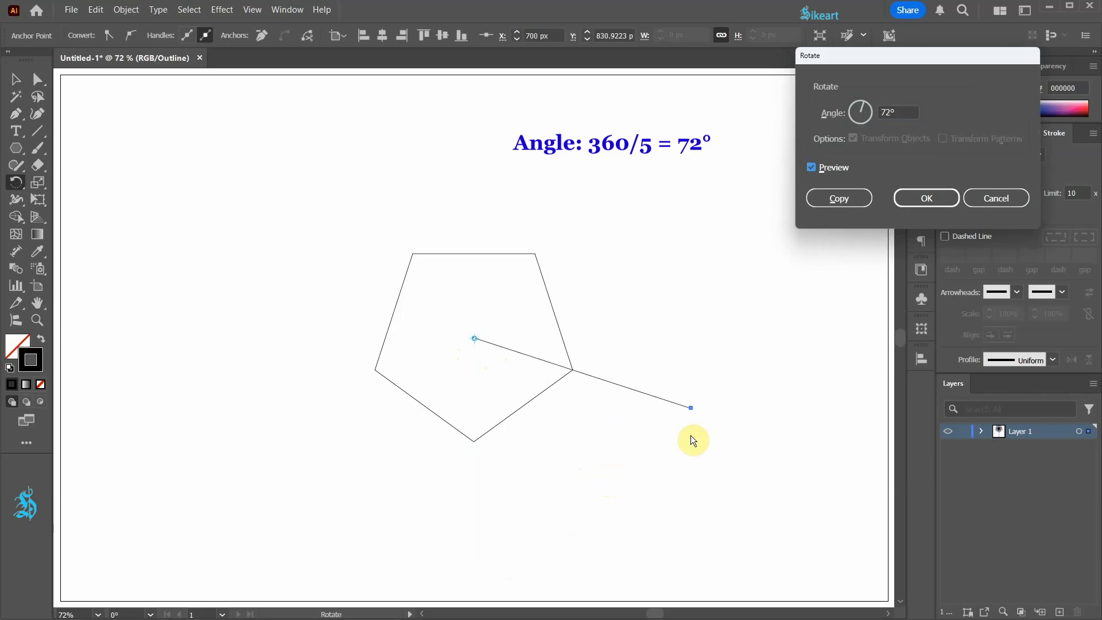
{"action": "left_click", "coordinate": [859, 198]}
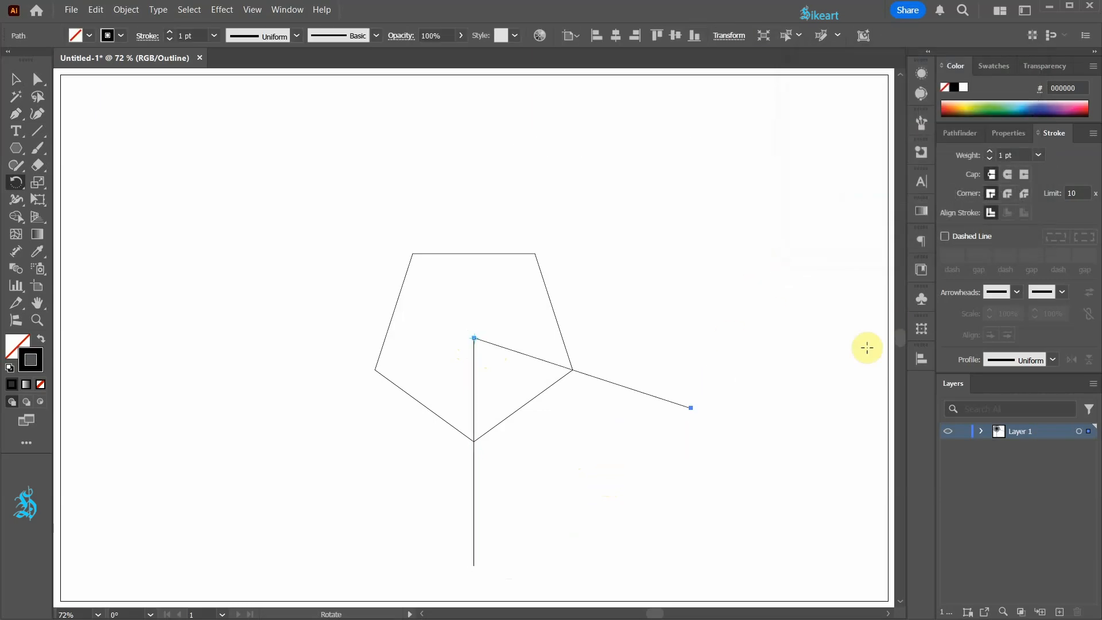
Repeat the rotated copy four times to create five spokes radiating from the center
{"action": "key", "text": "ctrl+d"}
{"action": "key", "text": "ctrl+d"}
{"action": "key", "text": "ctrl+d"}
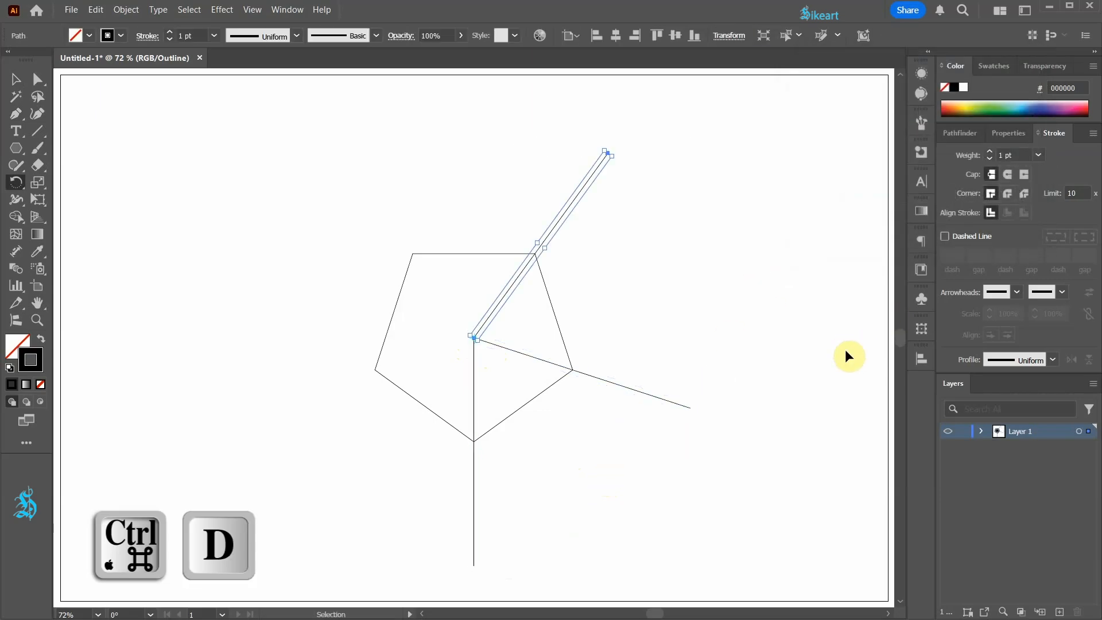
{"action": "key", "text": "ctrl+d"}
{"action": "key", "text": "r"}
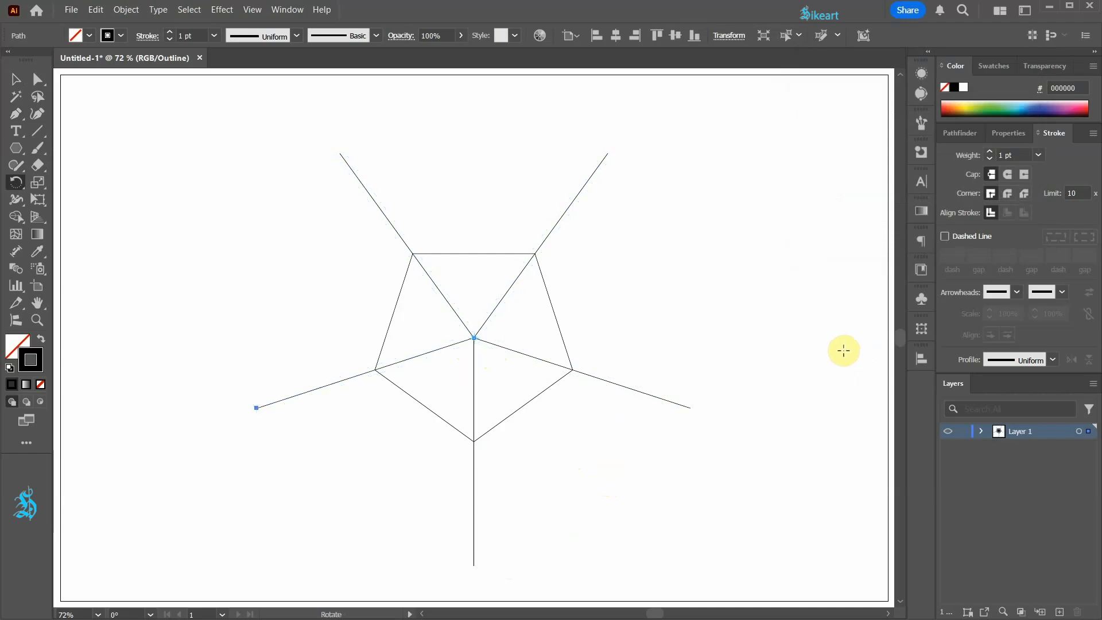
Draw a 10-sided polygon from the pentagon's center with a vertex on the bottom spoke
{"action": "left_click", "coordinate": [16, 148]}
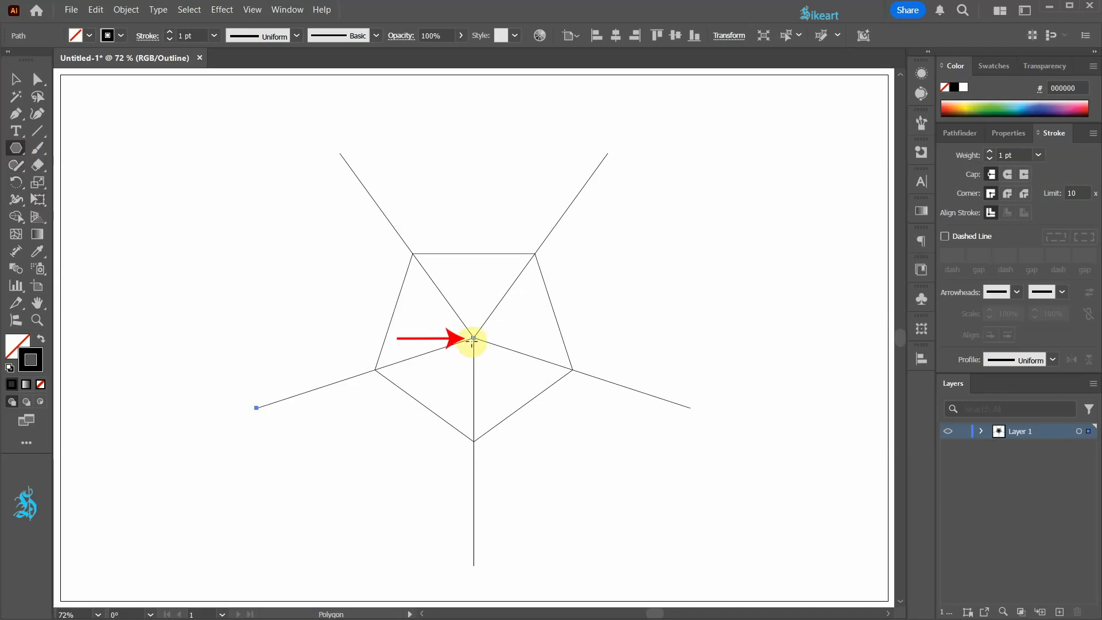
{"action": "left_click_drag", "start_coordinate": [474, 338], "coordinate": [576, 459]}
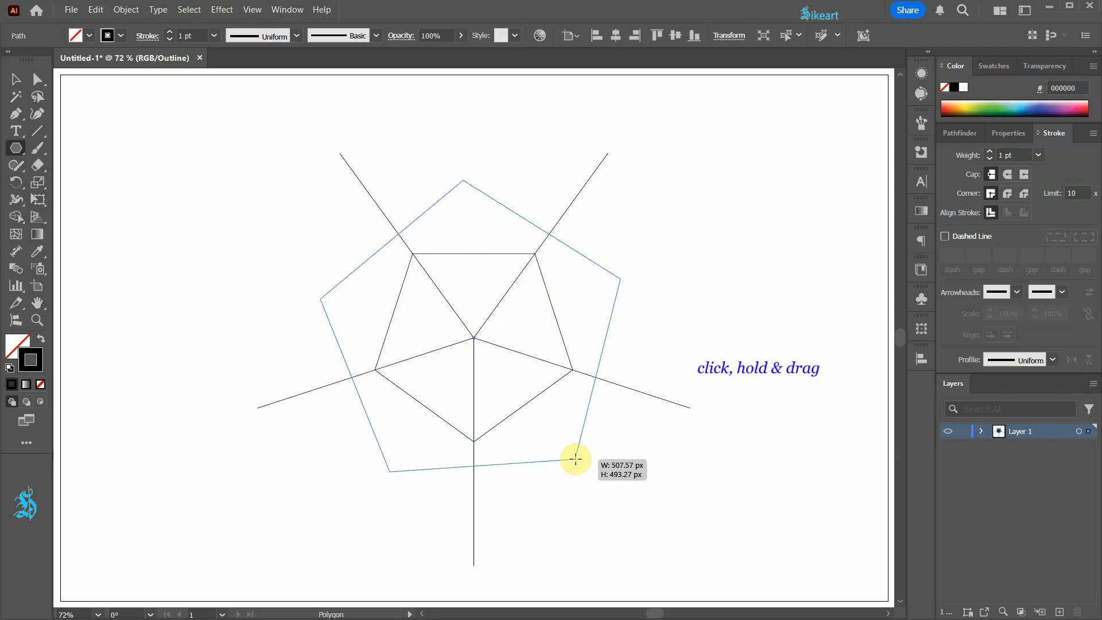
{"action": "key", "text": "Up"}
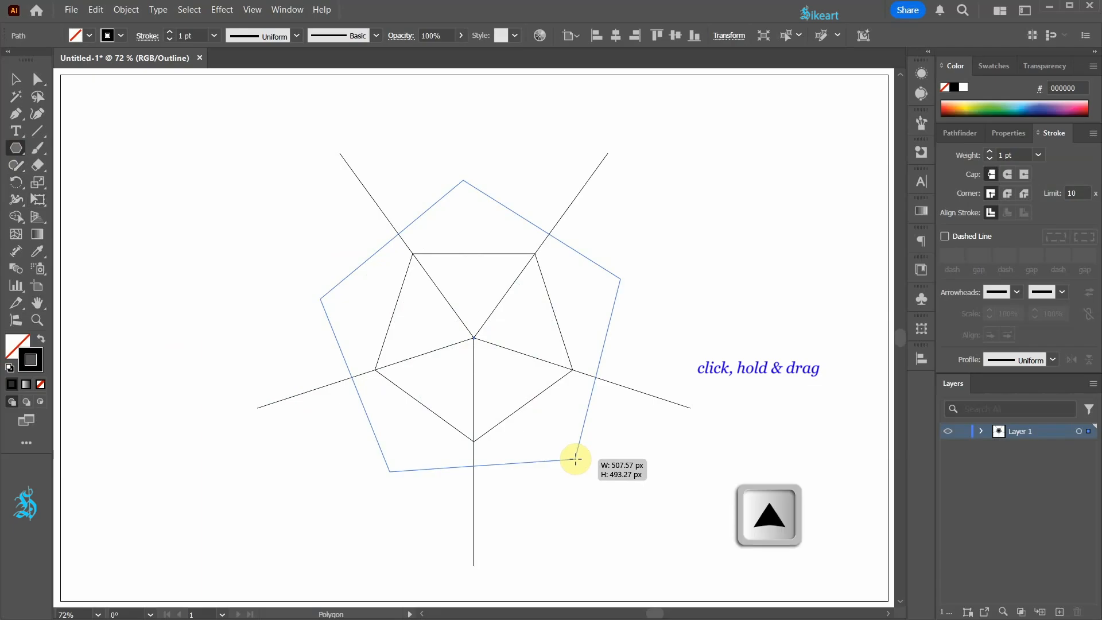
{"action": "key", "text": "Up"}
{"action": "key", "text": "Up"}
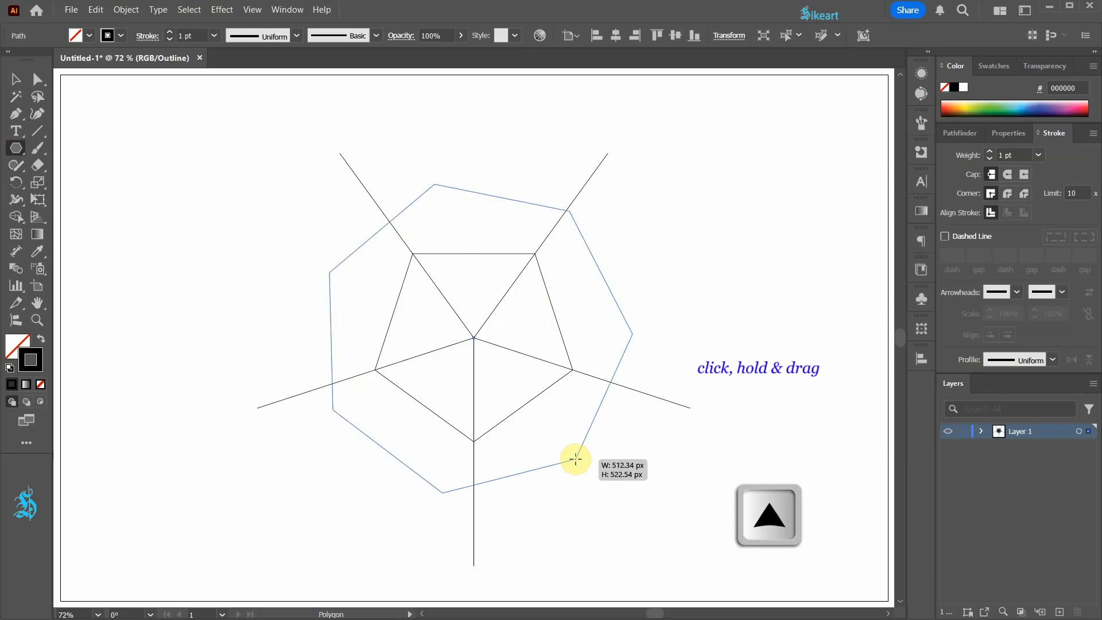
{"action": "key", "text": "Up"}
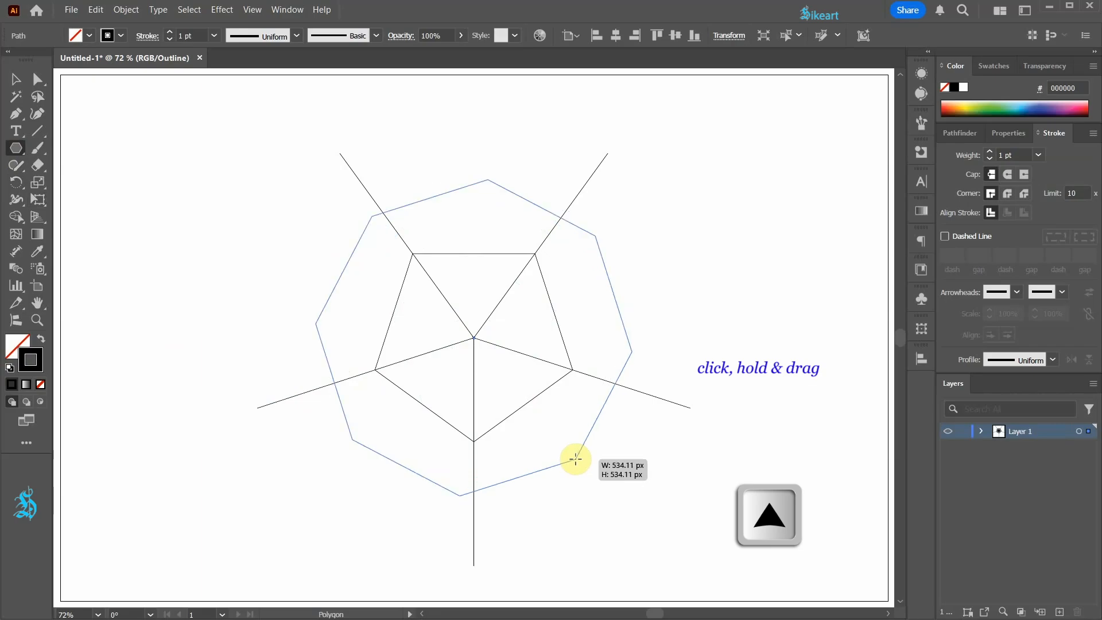
{"action": "key", "text": "Up"}
{"action": "key", "text": "Up"}
{"action": "left_click_drag", "start_coordinate": [575, 458], "coordinate": [474, 536]}
Select the five spokes together with the decagon and group them as guide lines
{"action": "key", "text": "v"}
{"action": "left_click", "coordinate": [667, 458]}
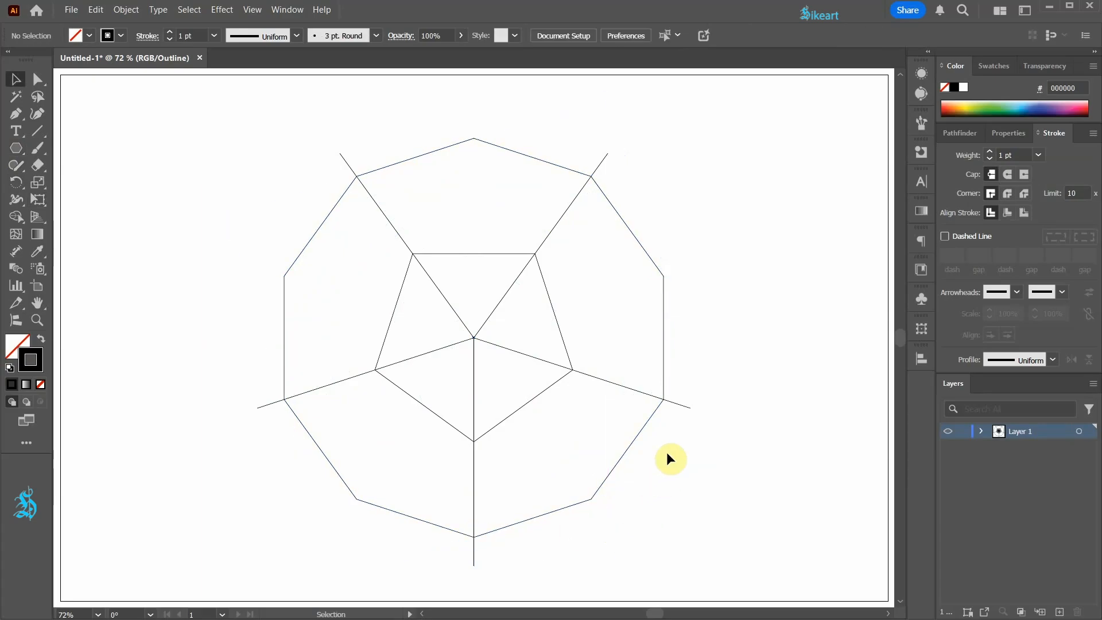
{"action": "left_click", "coordinate": [680, 405]}
{"action": "left_click", "coordinate": [602, 160], "text": "shift"}
{"action": "left_click", "coordinate": [348, 156], "text": "shift"}
{"action": "left_click", "coordinate": [259, 404], "text": "shift"}
{"action": "left_click", "coordinate": [474, 560], "text": "shift"}
{"action": "left_click", "coordinate": [582, 502], "text": "shift"}
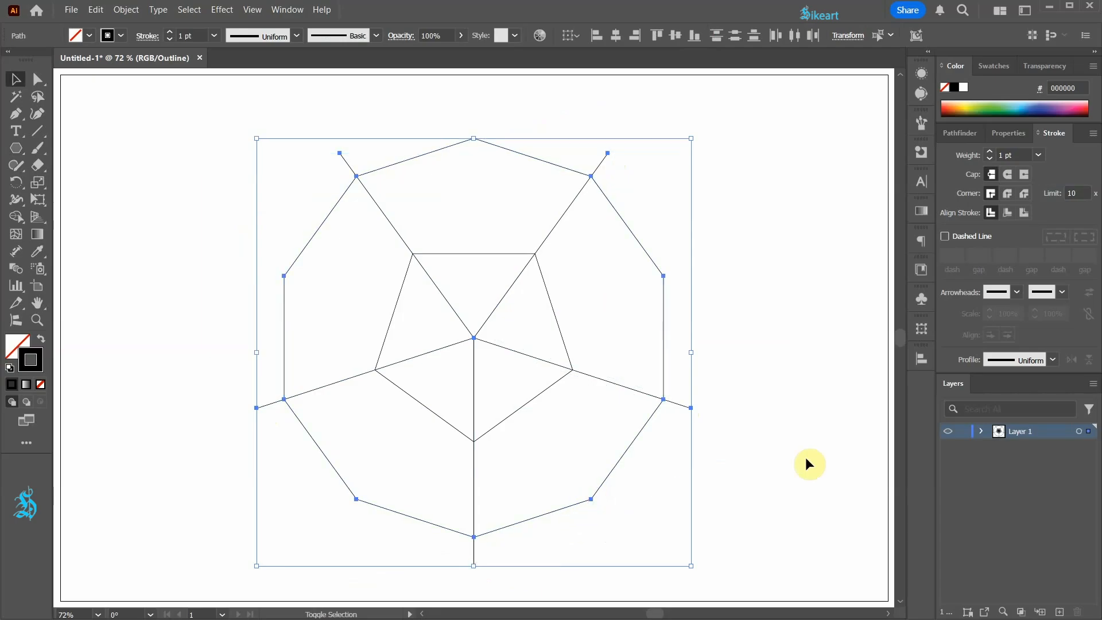
{"action": "key", "text": "ctrl+g"}
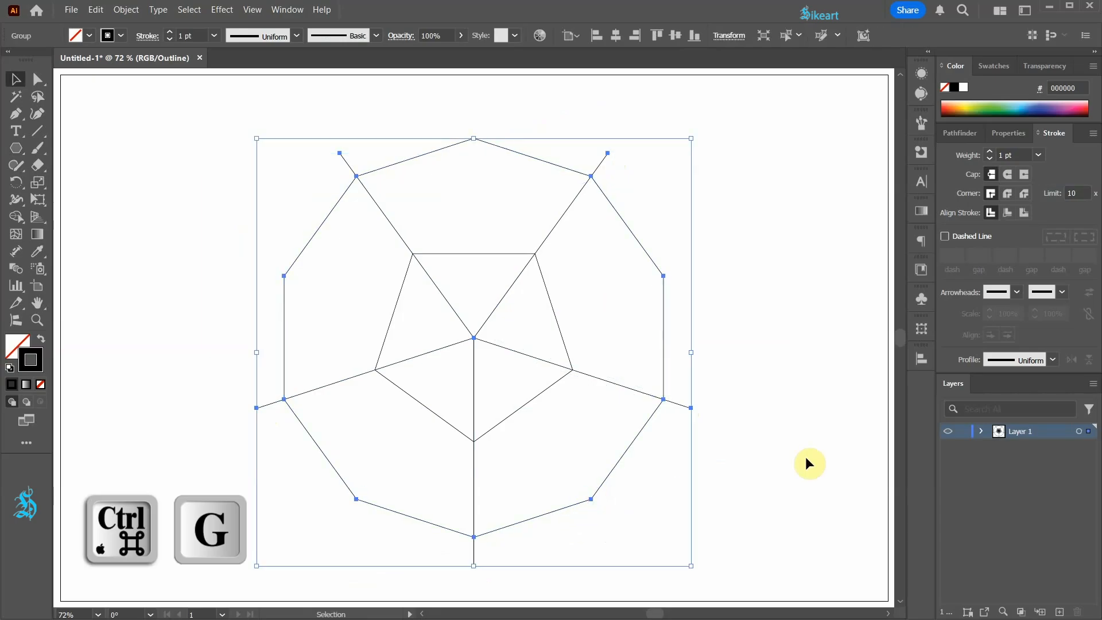
Return to preview mode and lock the guide group in the Layers panel
{"action": "left_click", "coordinate": [804, 456]}
{"action": "key", "text": "ctrl+y"}
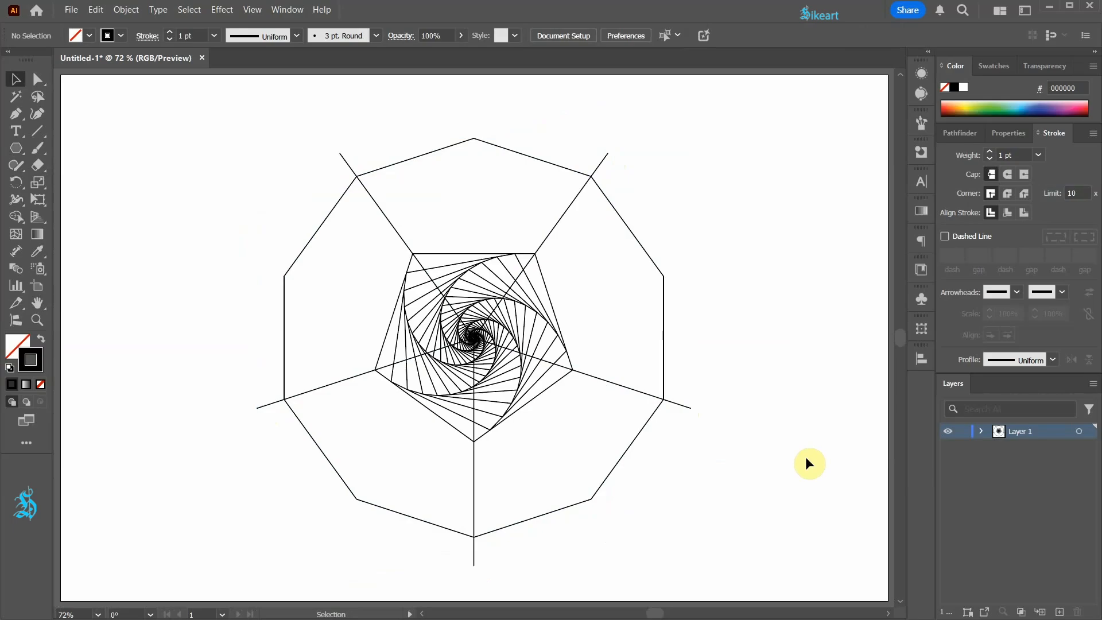
{"action": "left_click", "coordinate": [982, 432]}
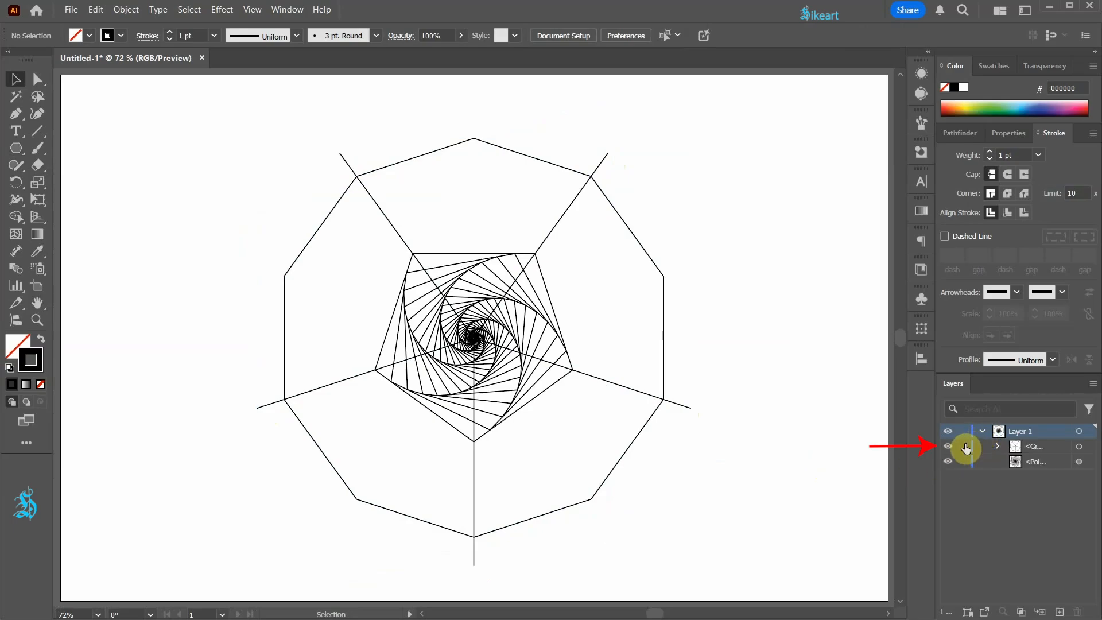
{"action": "left_click", "coordinate": [962, 447]}
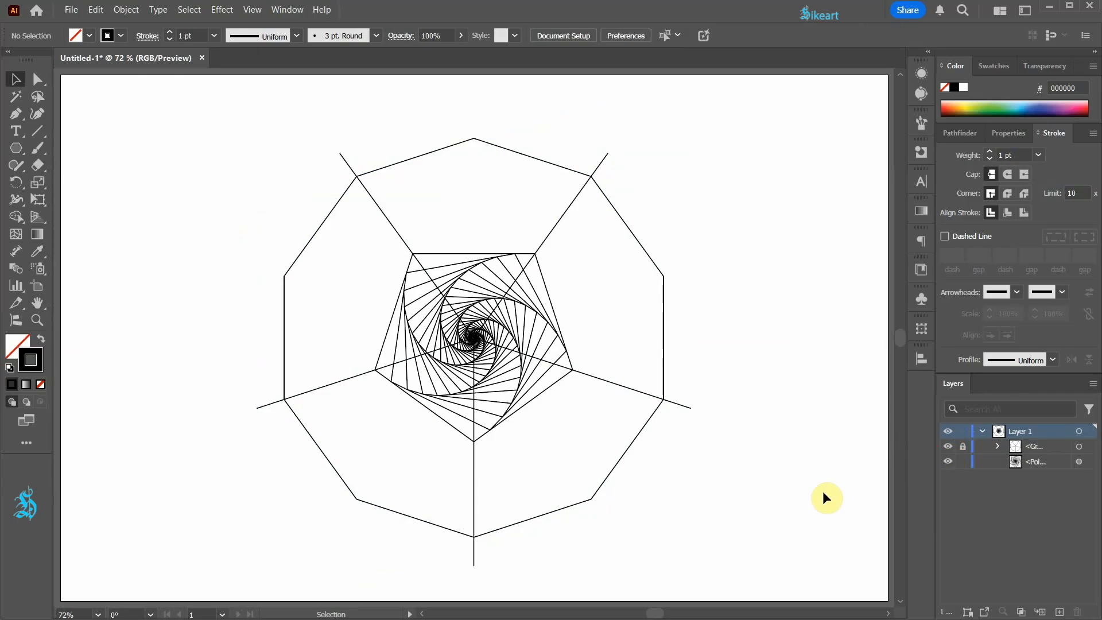
Duplicate the spiral and place the copy directly above the original, touching its top edge
{"action": "left_click", "coordinate": [520, 410]}
{"action": "left_click_drag", "start_coordinate": [518, 409], "coordinate": [476, 227]}
{"action": "scroll", "coordinate": [621, 319], "scroll_direction": "up", "scroll_amount": 1}
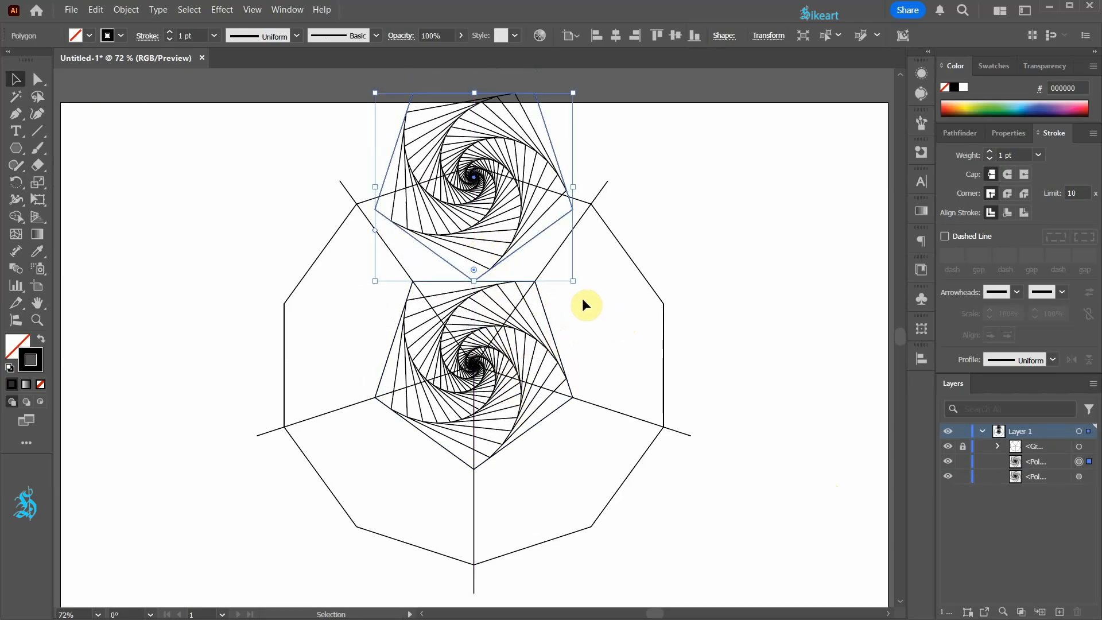
Expand the copy's appearance and rotate it 180 degrees so its flat side faces down
{"action": "left_click", "coordinate": [126, 10]}
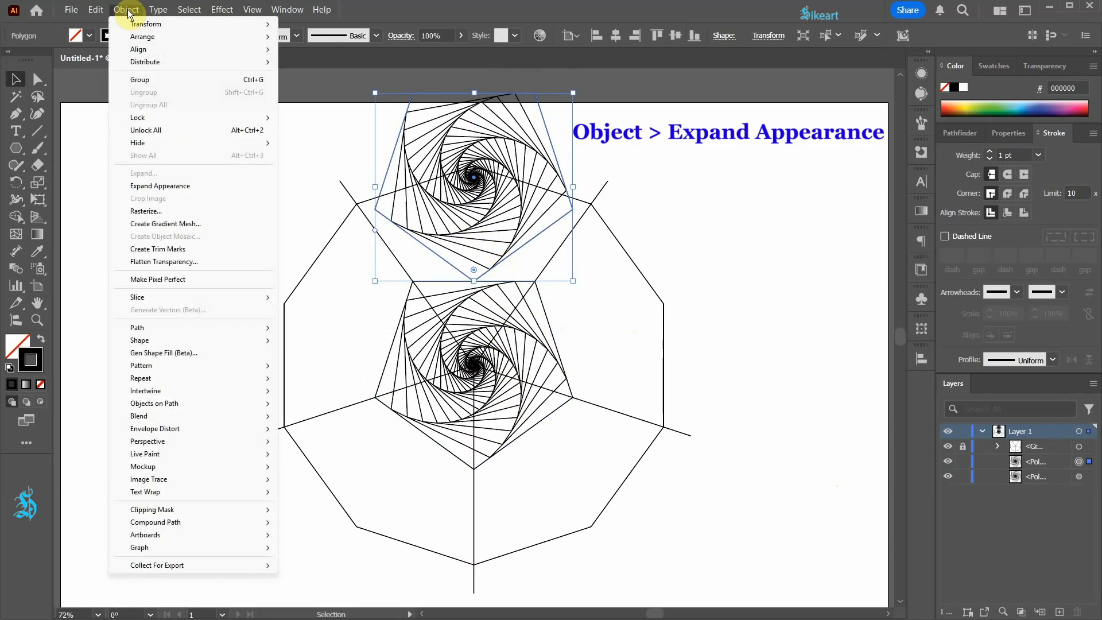
{"action": "left_click", "coordinate": [193, 187]}
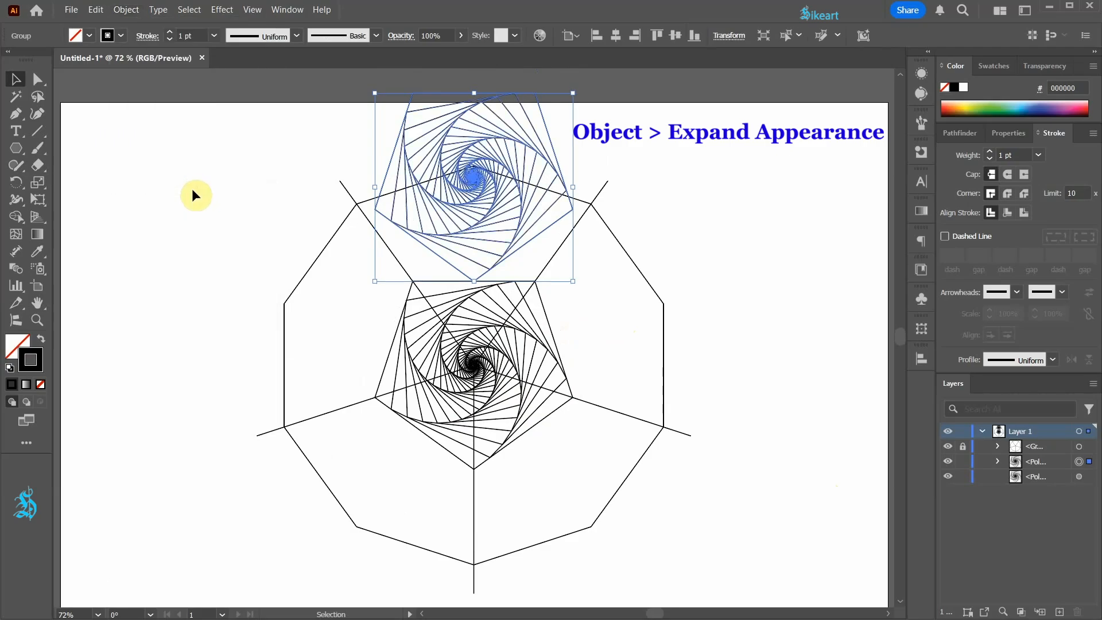
{"action": "left_click_drag", "start_coordinate": [573, 91], "coordinate": [386, 264]}
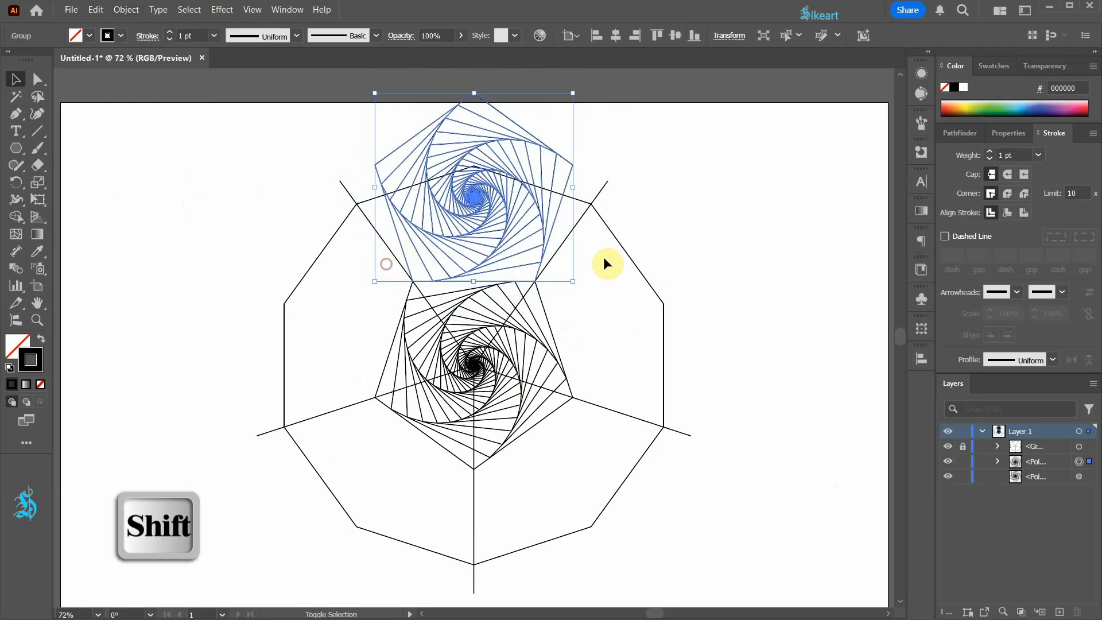
Squash the copied spiral vertically with Free Transform by pulling its top edge down between the spokes
{"action": "left_click", "coordinate": [43, 198]}
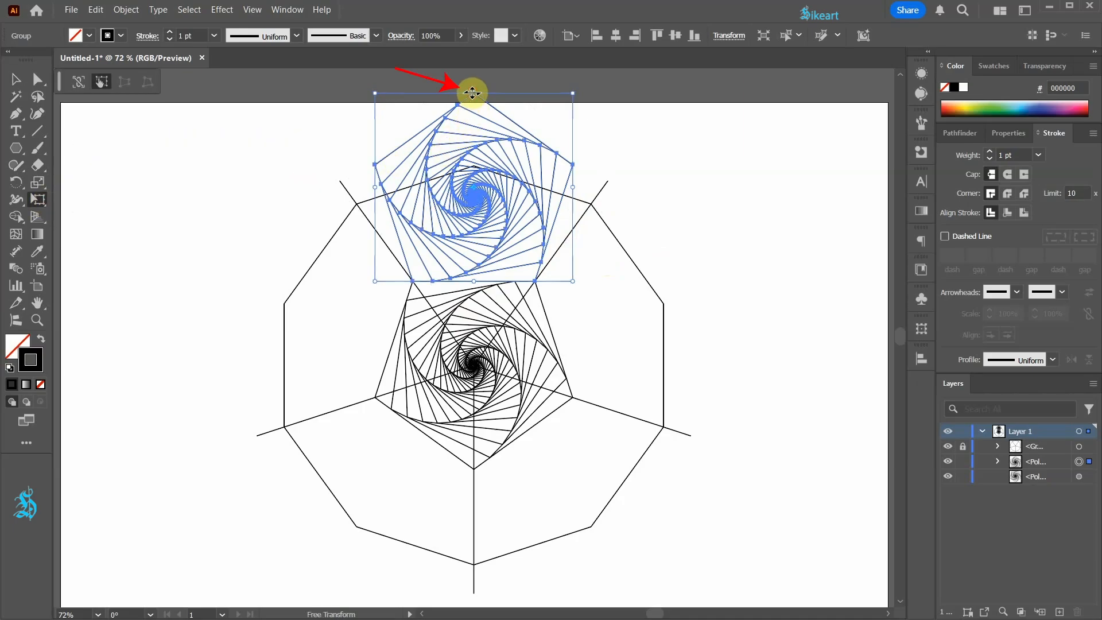
{"action": "left_click_drag", "start_coordinate": [472, 93], "coordinate": [474, 137]}
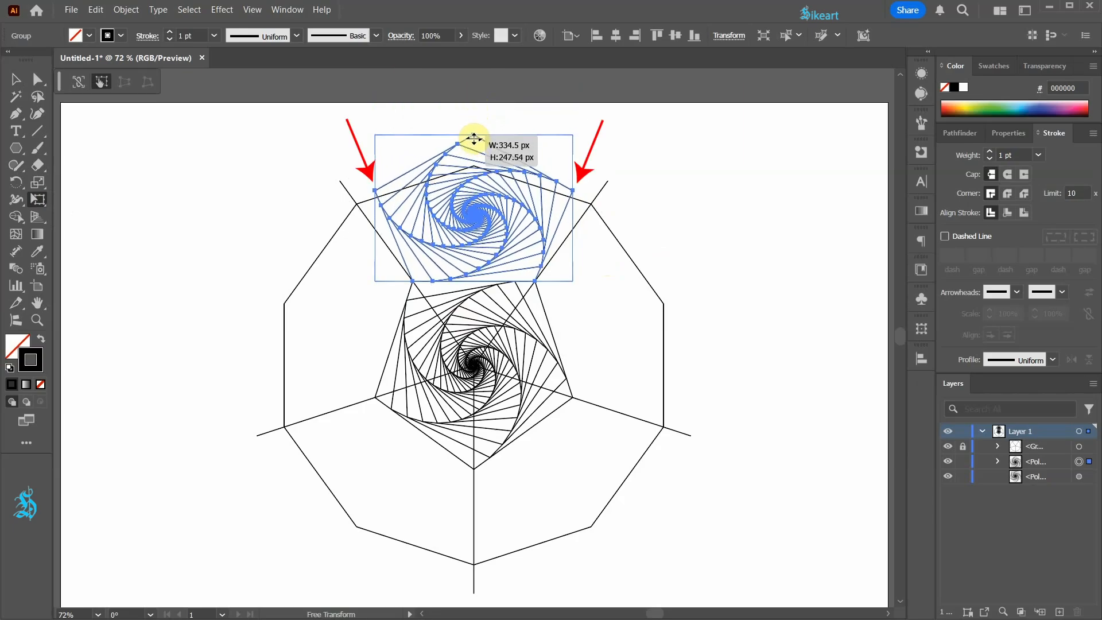
{"action": "left_click_drag", "start_coordinate": [473, 138], "coordinate": [472, 197]}
{"action": "key", "text": "v"}
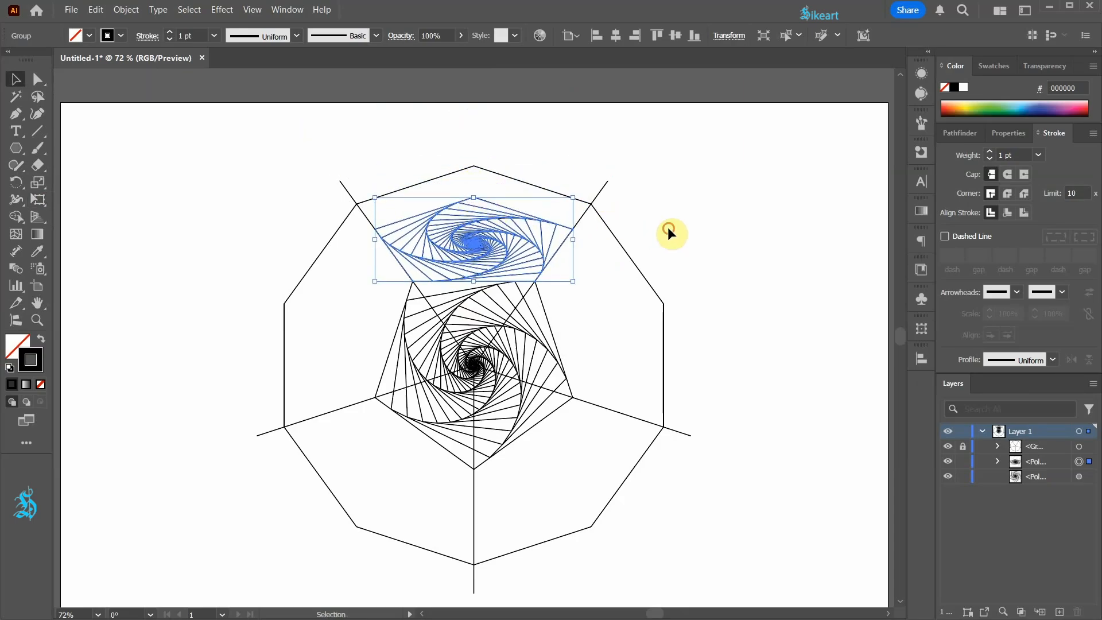
Deselect everything and hide the locked guide group
{"action": "left_click", "coordinate": [663, 229]}
{"action": "left_click", "coordinate": [947, 445]}
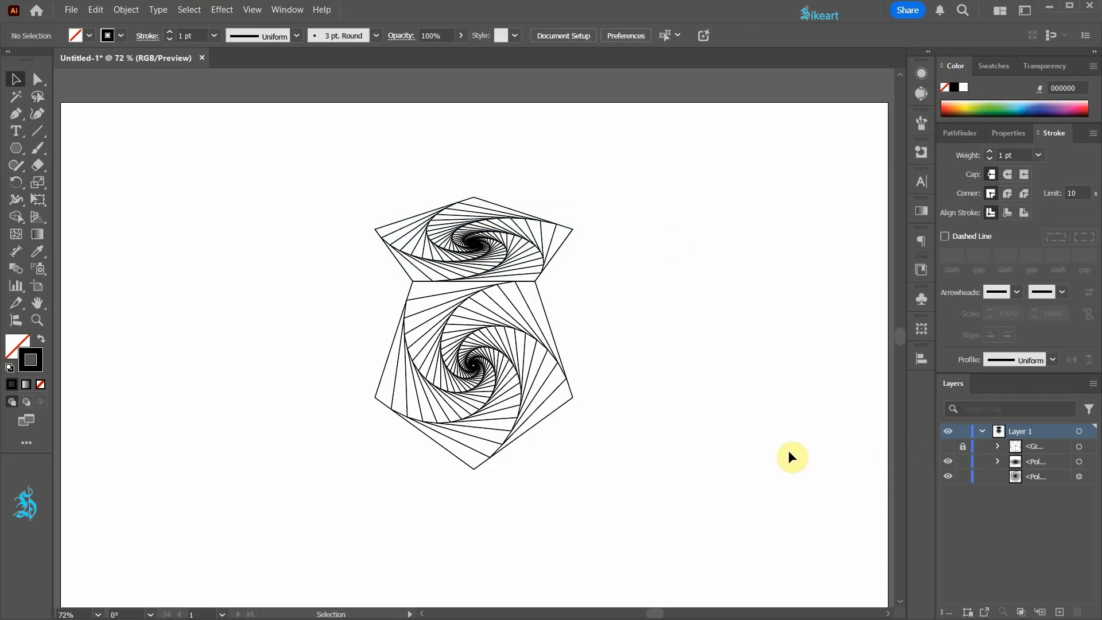
Select the squashed spiral copy, copy it and paste a duplicate in front
{"action": "left_click_drag", "start_coordinate": [340, 194], "coordinate": [606, 275]}
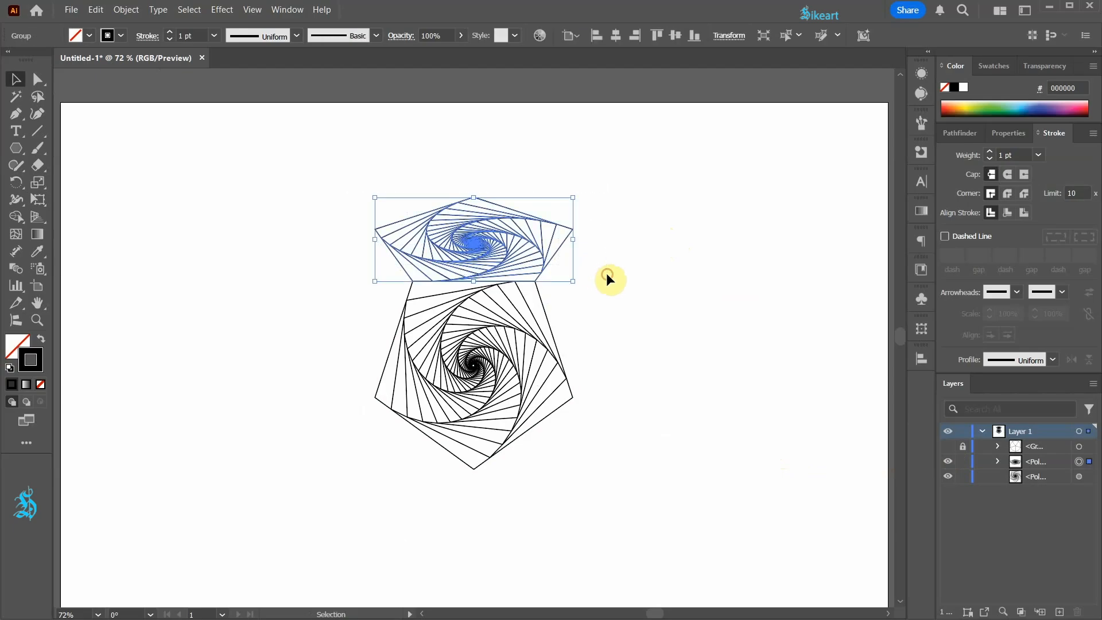
{"action": "key", "text": "ctrl+c"}
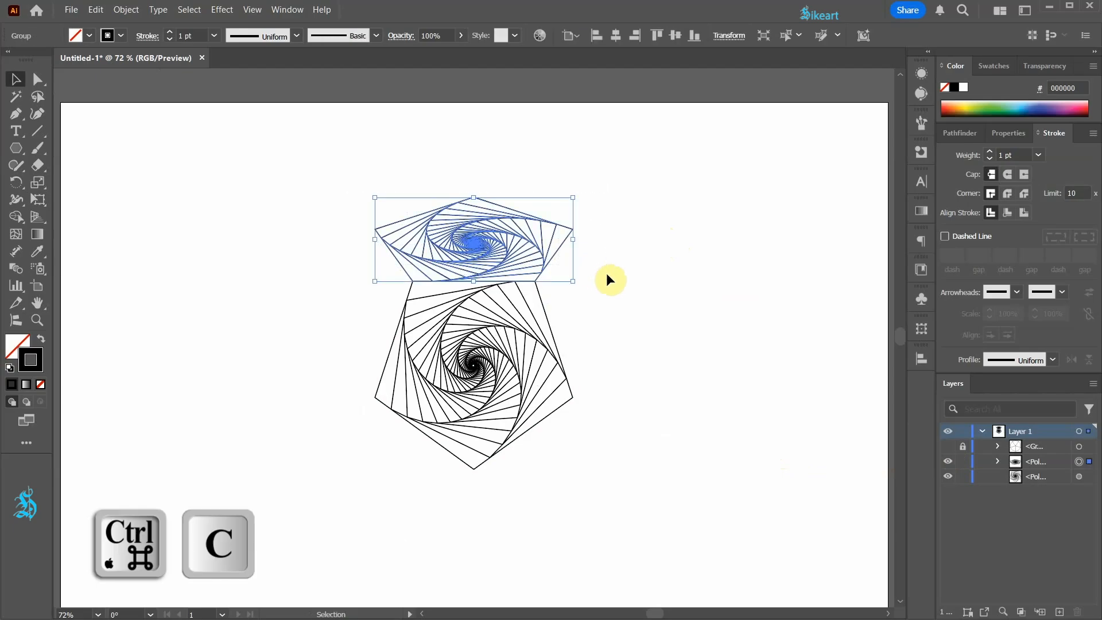
{"action": "key", "text": "ctrl+c"}
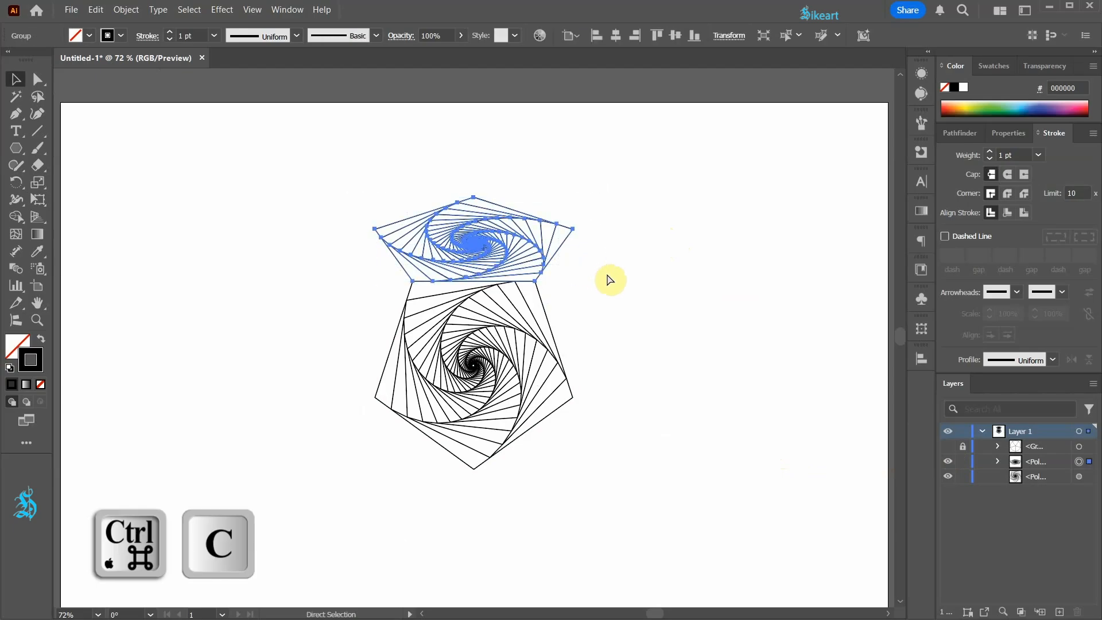
{"action": "key", "text": "ctrl+f"}
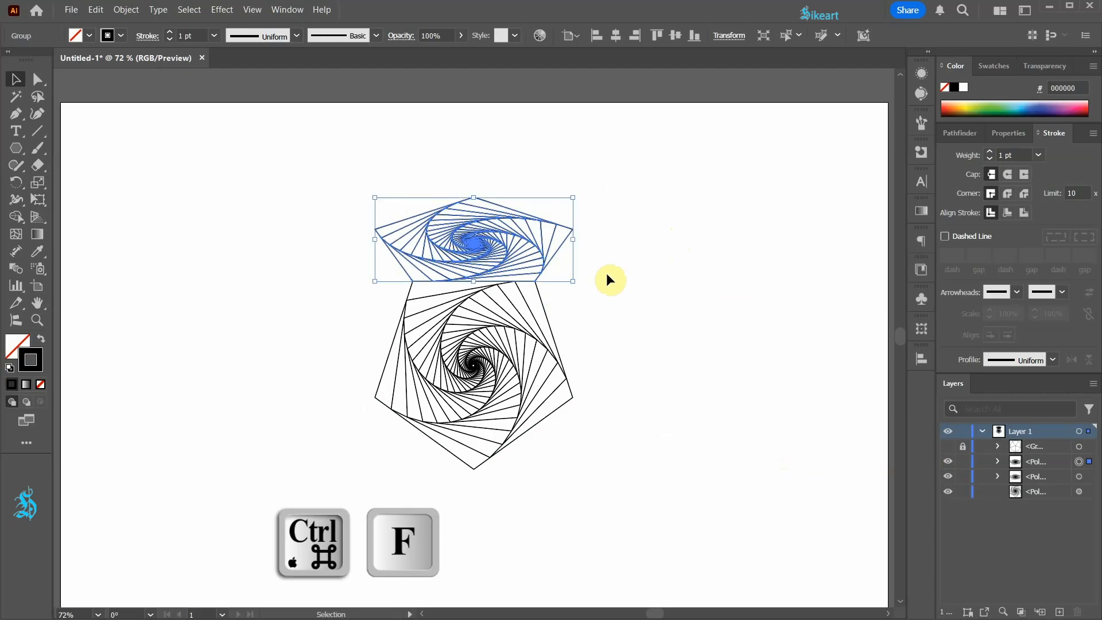
Swap the pasted copy's fill and stroke to a black fill and unite it into a single pentagon shape
{"action": "left_click", "coordinate": [41, 338]}
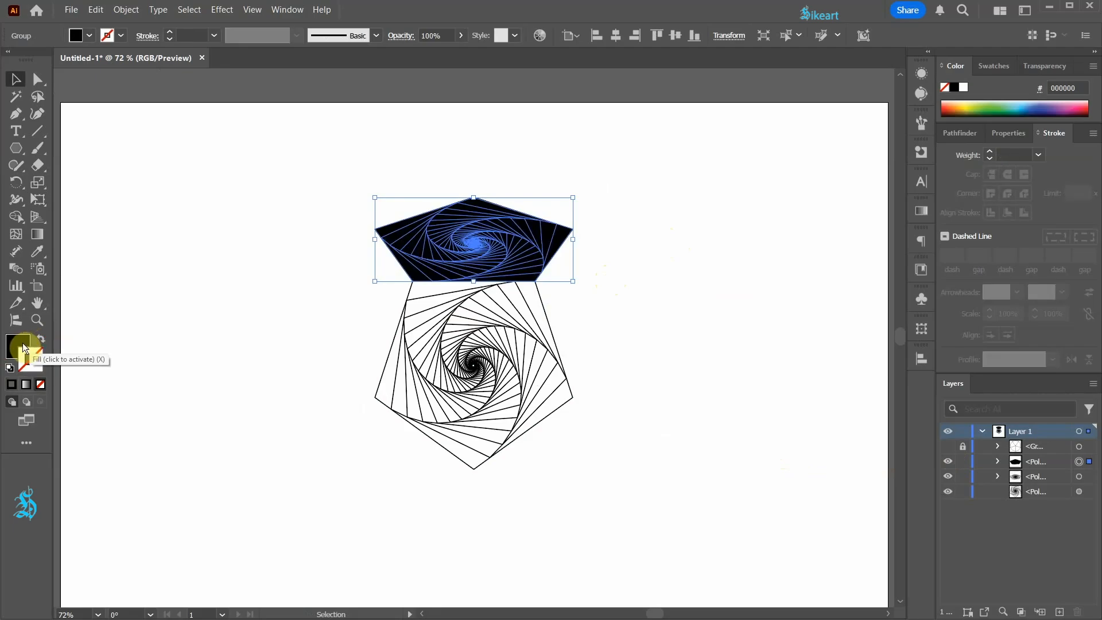
{"action": "left_click", "coordinate": [23, 344]}
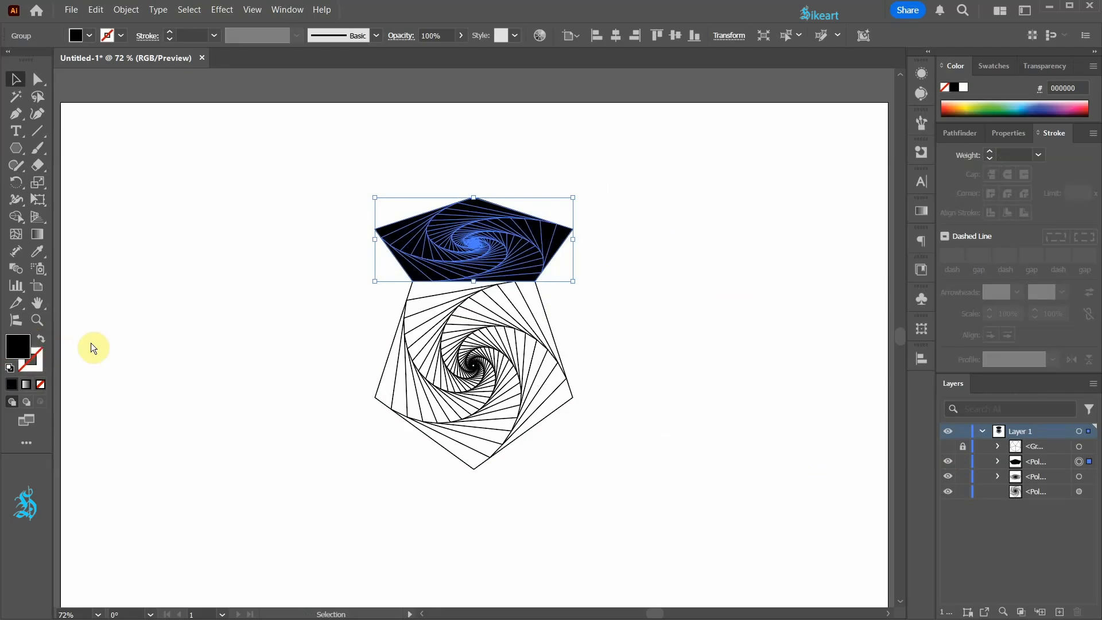
{"action": "left_click", "coordinate": [963, 138]}
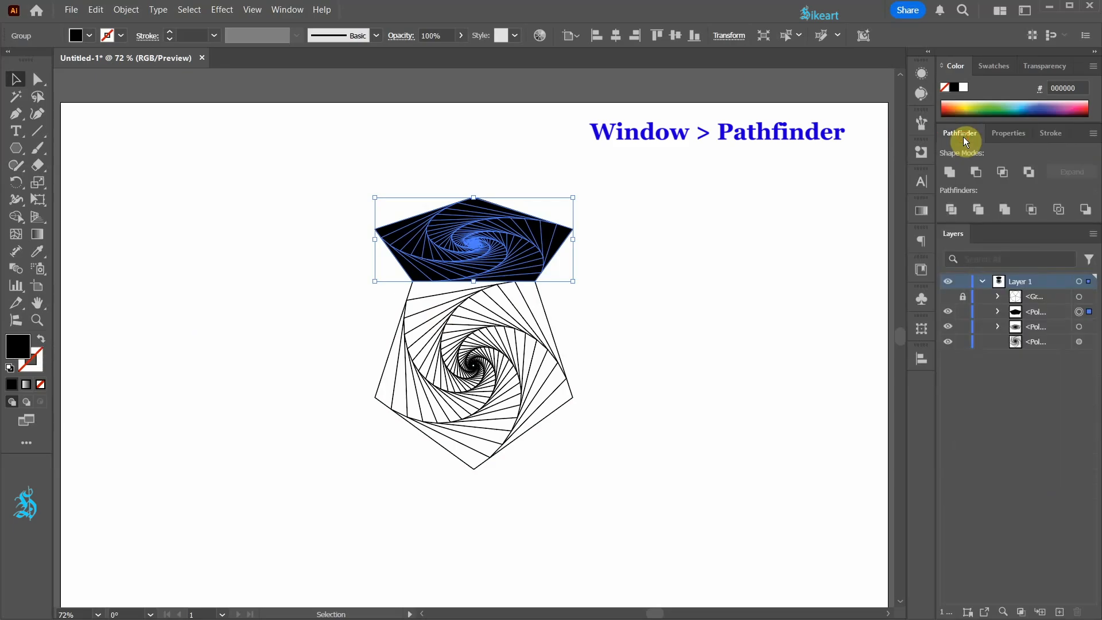
{"action": "left_click", "coordinate": [948, 170]}
{"action": "scroll", "coordinate": [670, 267], "scroll_direction": "down", "scroll_amount": 2}
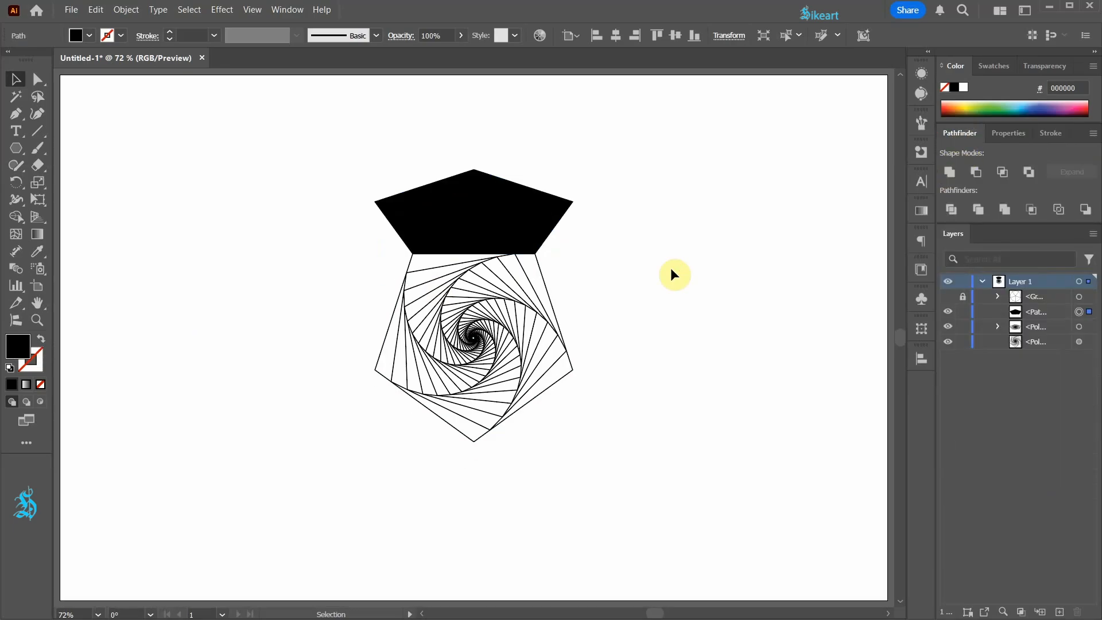
Fill the united pentagon with a radial gradient and set its starting stop to black
{"action": "left_click", "coordinate": [921, 213]}
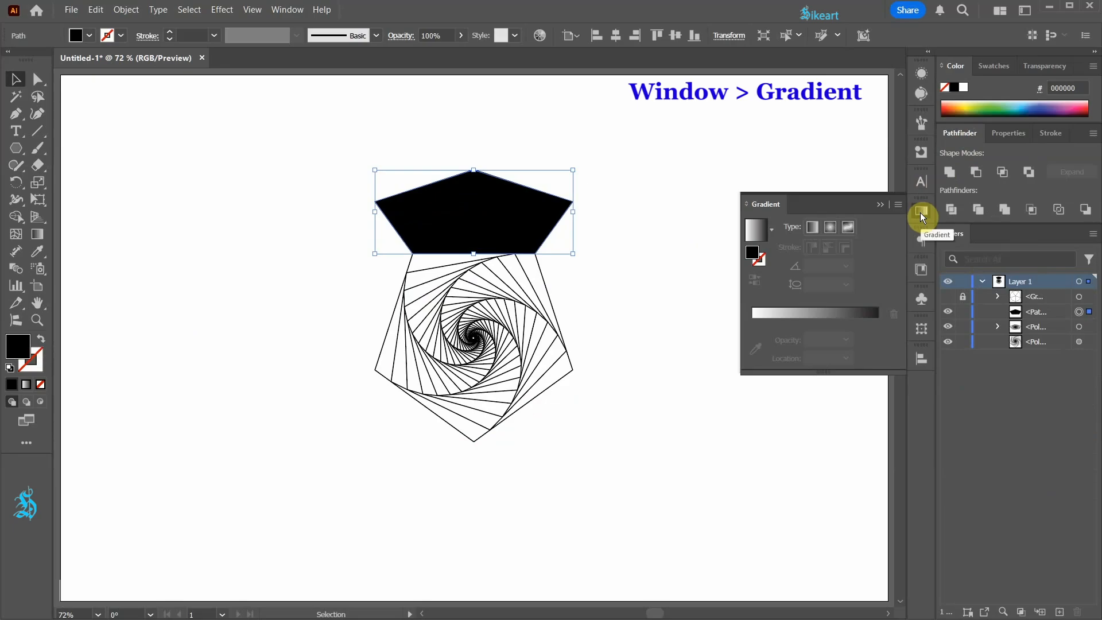
{"action": "left_click", "coordinate": [756, 231]}
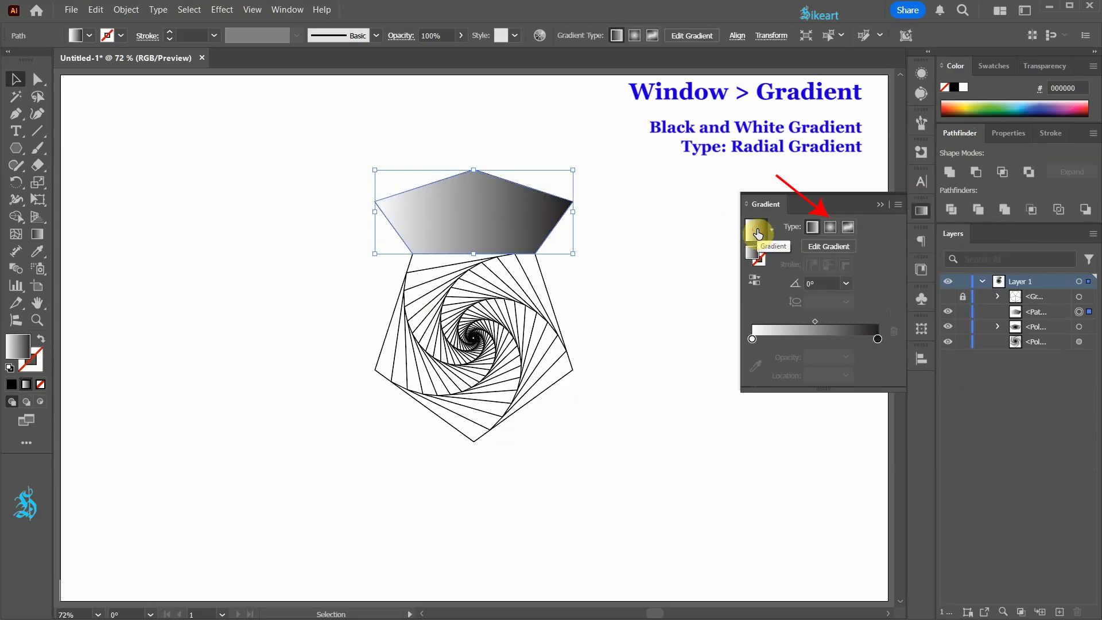
{"action": "left_click", "coordinate": [831, 229]}
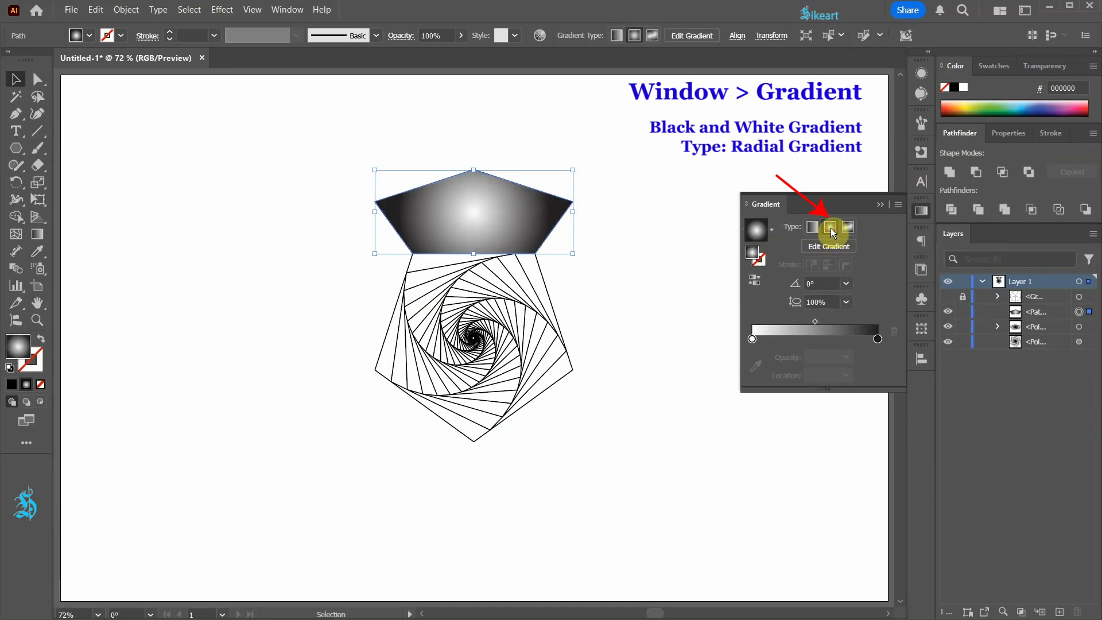
{"action": "left_click", "coordinate": [752, 339]}
{"action": "double_click", "coordinate": [752, 339]}
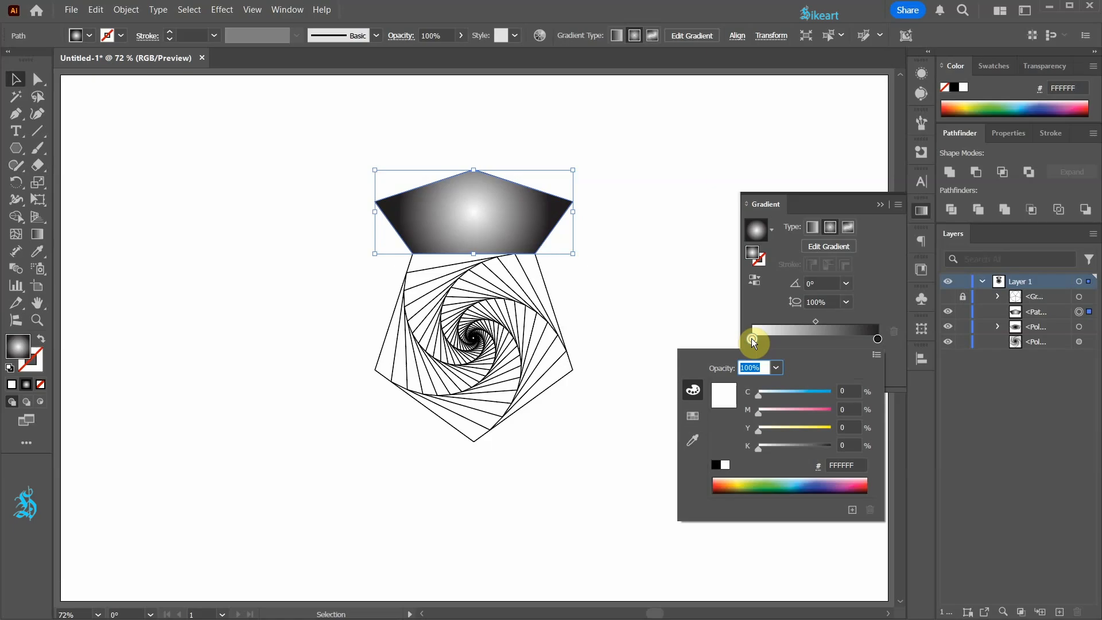
{"action": "left_click", "coordinate": [715, 466]}
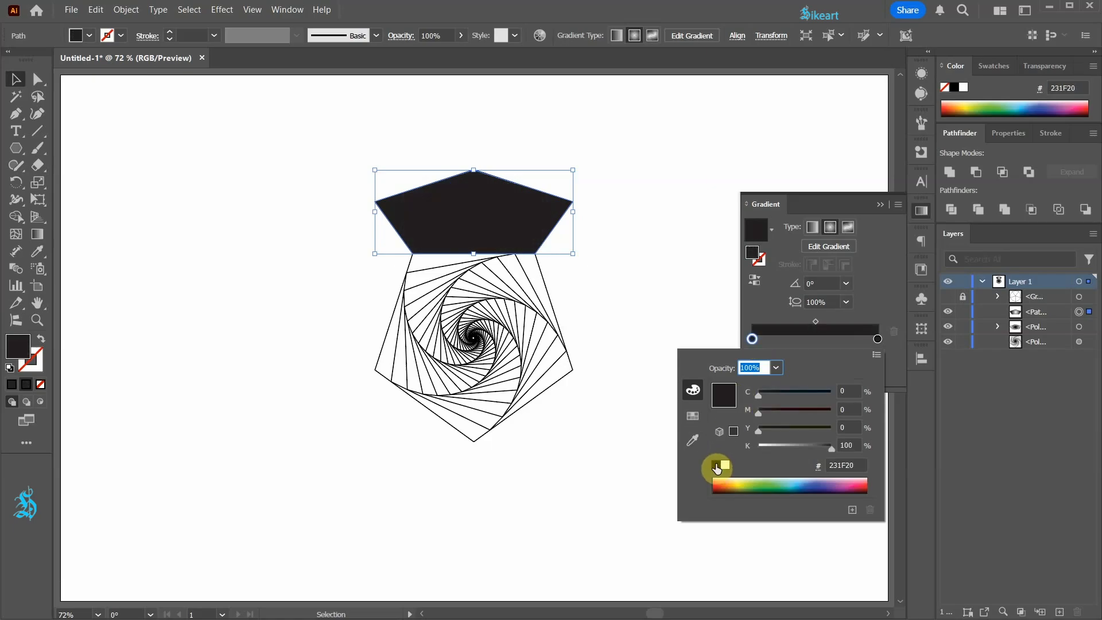
Set the gradient's end stop opacity to 0%
{"action": "left_click", "coordinate": [879, 338]}
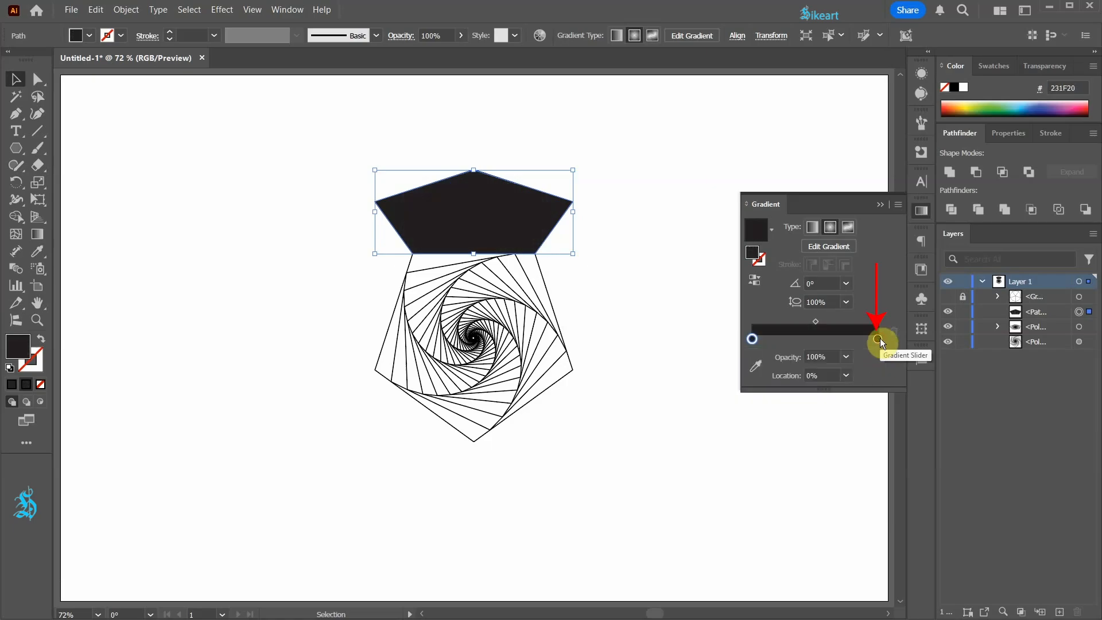
{"action": "left_click", "coordinate": [847, 357]}
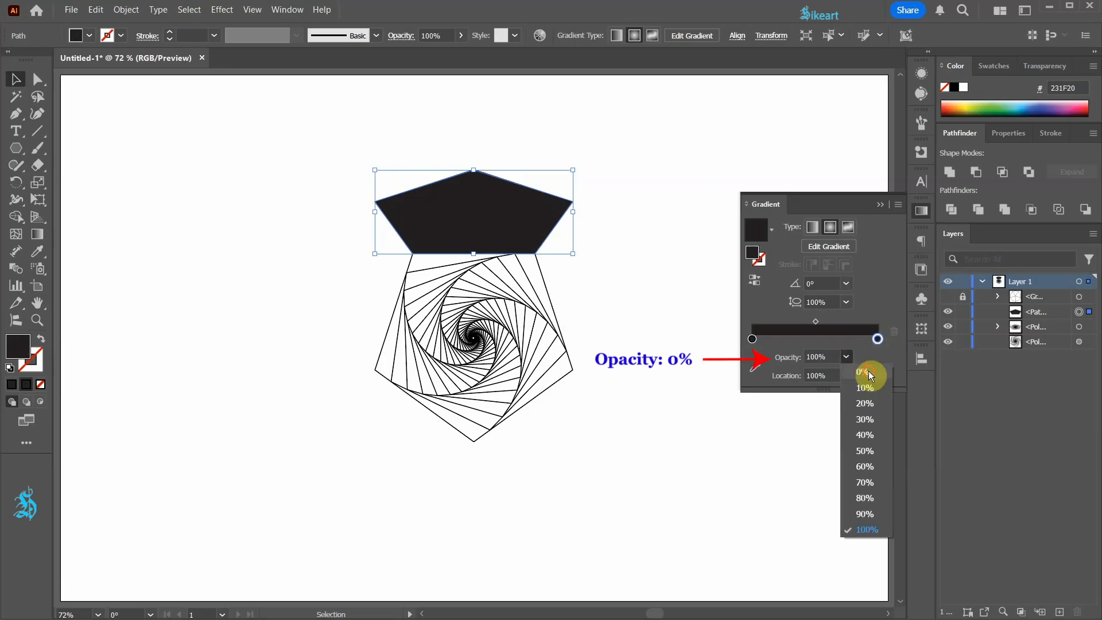
{"action": "left_click", "coordinate": [869, 371]}
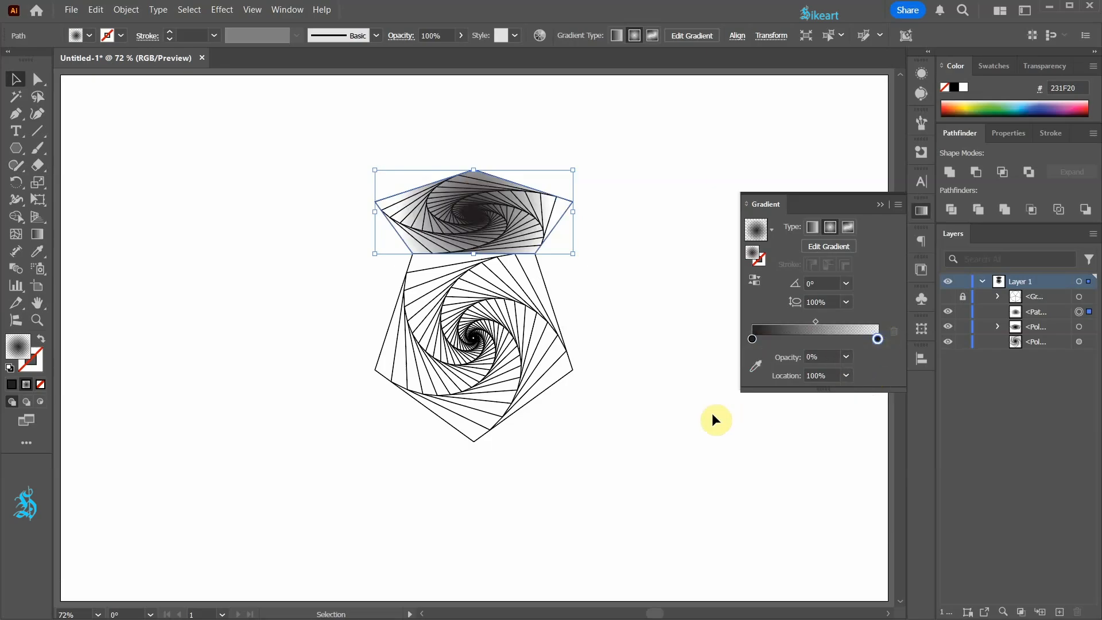
Reshape the radial gradient with the Gradient tool into a wide ellipse over the top spiral, then deselect
{"action": "key", "text": "g"}
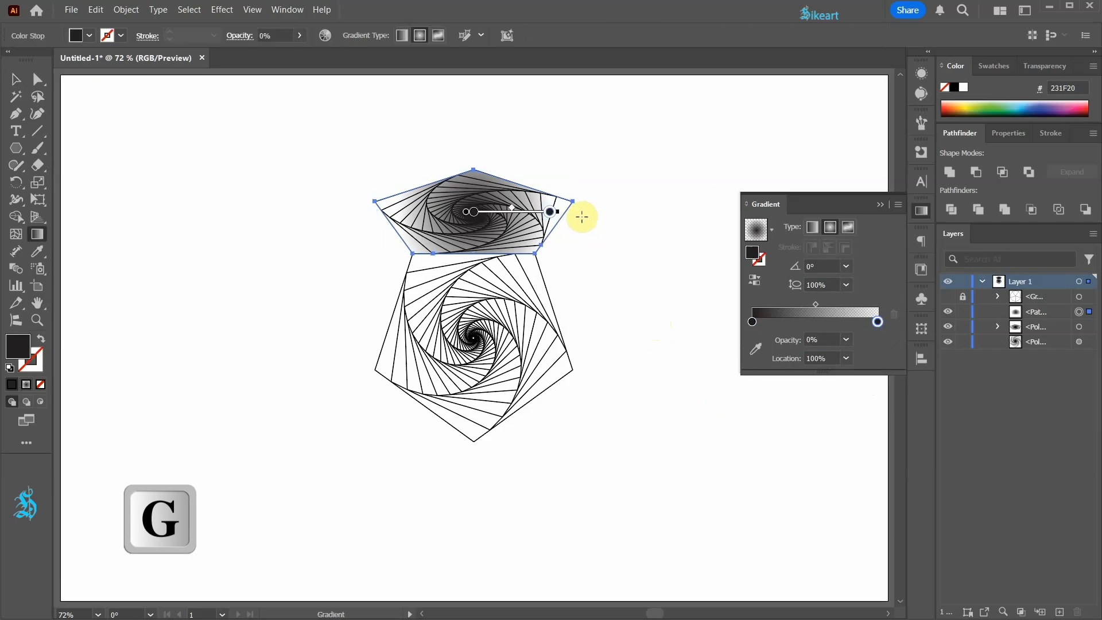
{"action": "left_click_drag", "start_coordinate": [558, 212], "coordinate": [578, 212]}
{"action": "left_click_drag", "start_coordinate": [475, 116], "coordinate": [476, 169]}
{"action": "left_click_drag", "start_coordinate": [488, 211], "coordinate": [495, 211]}
{"action": "left_click_drag", "start_coordinate": [576, 213], "coordinate": [527, 214]}
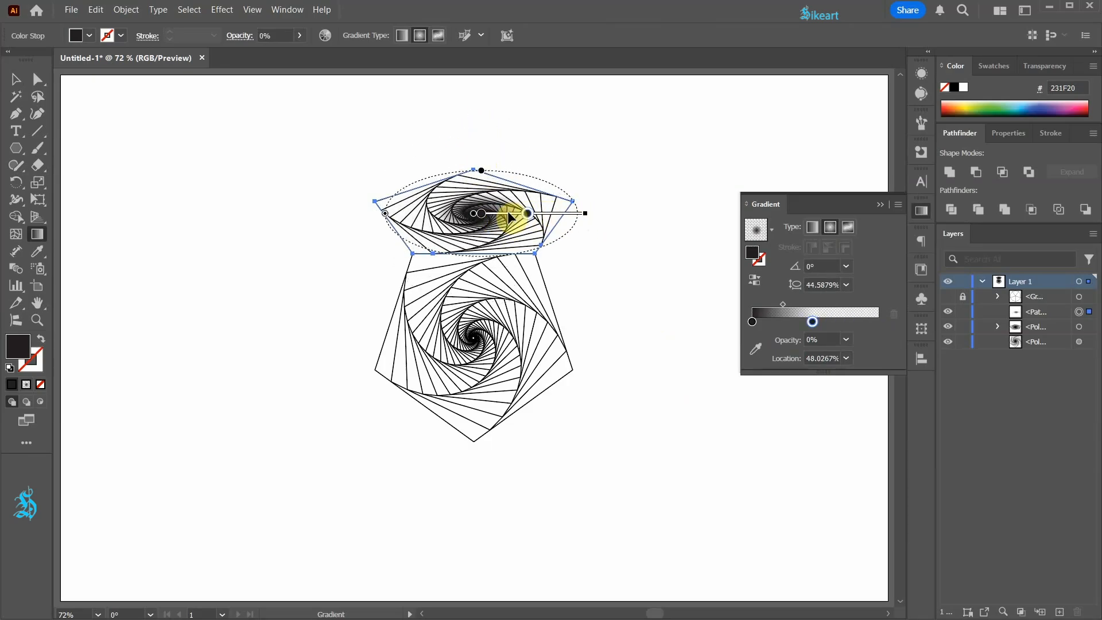
{"action": "left_click", "coordinate": [628, 234], "text": "ctrl"}
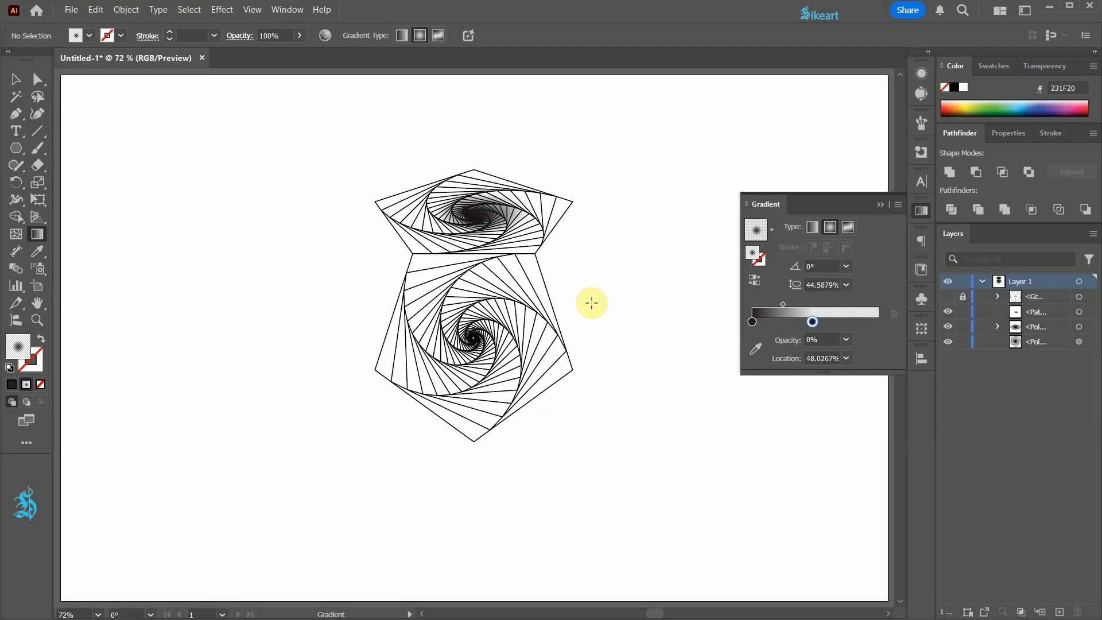
In outline view, select the top spiral with its gradient shape and rotate a copy 72° around the central pentagon's center
{"action": "key", "text": "ctrl+y"}
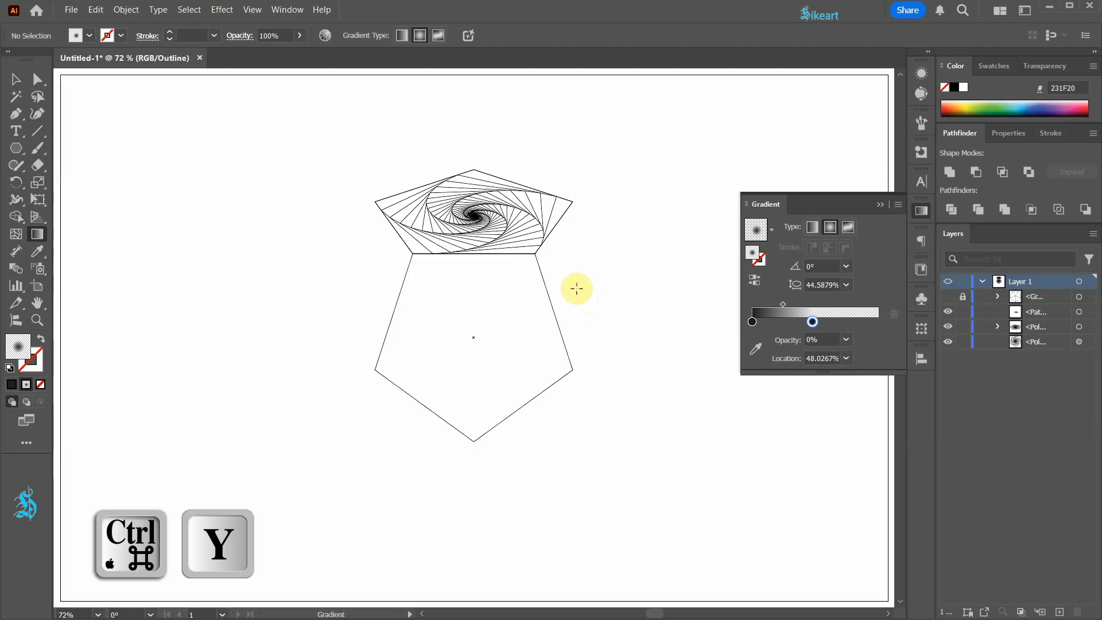
{"action": "key", "text": "v"}
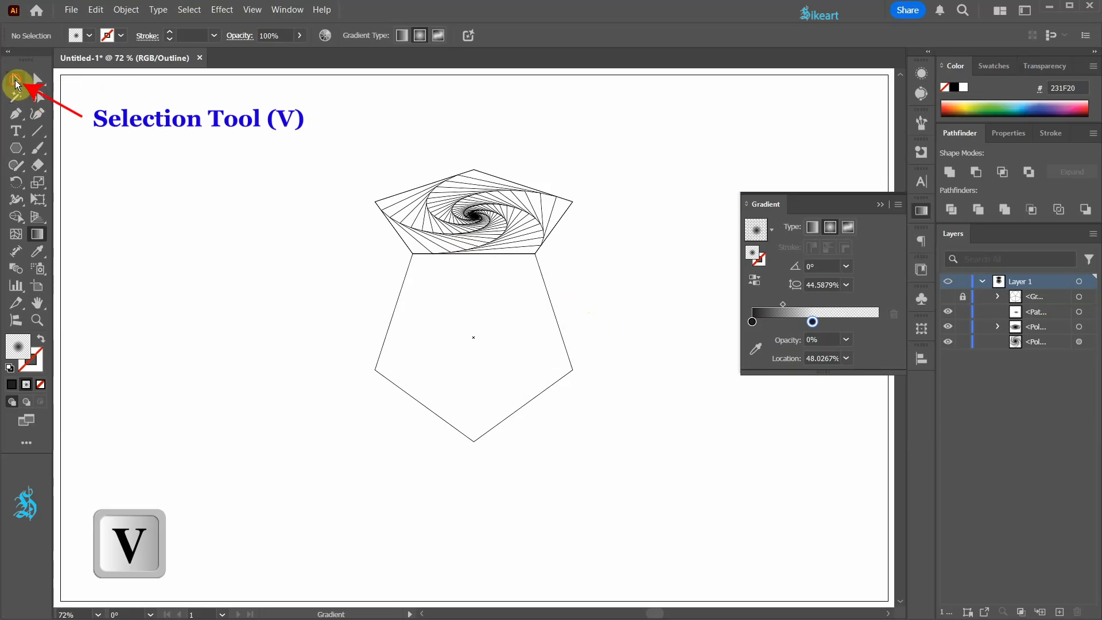
{"action": "left_click", "coordinate": [16, 80]}
{"action": "left_click_drag", "start_coordinate": [356, 170], "coordinate": [607, 237]}
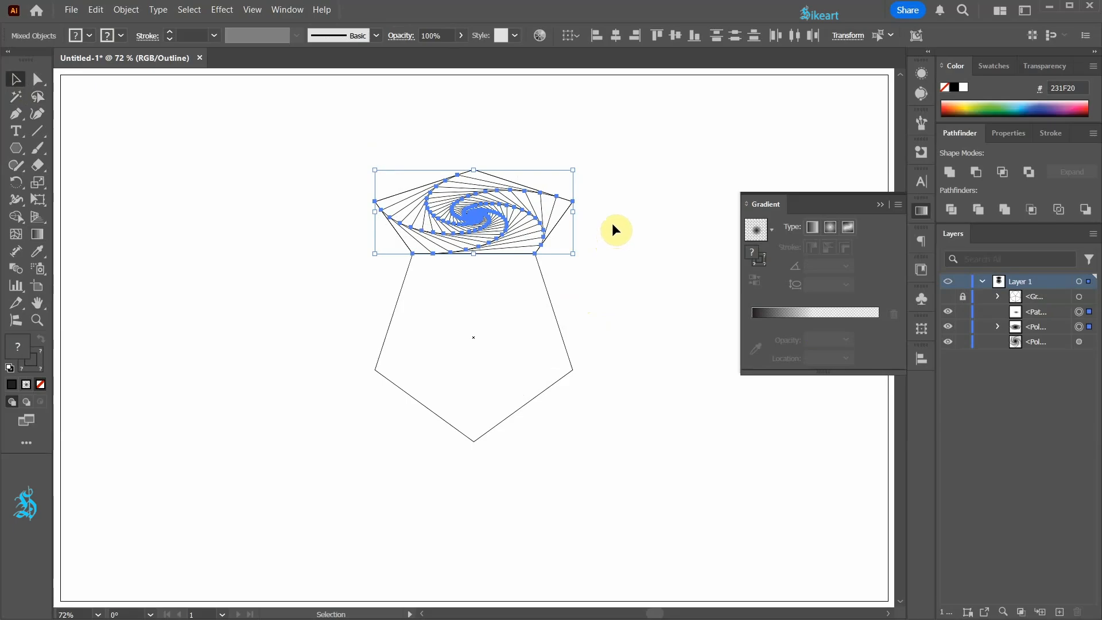
{"action": "key", "text": "r"}
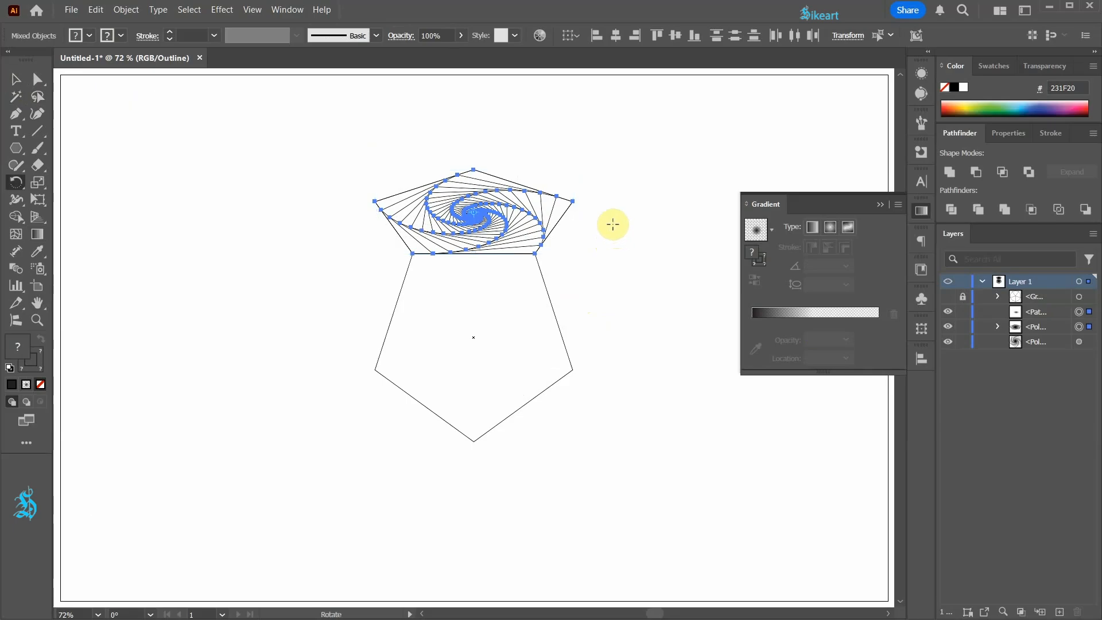
{"action": "key", "text": "alt"}
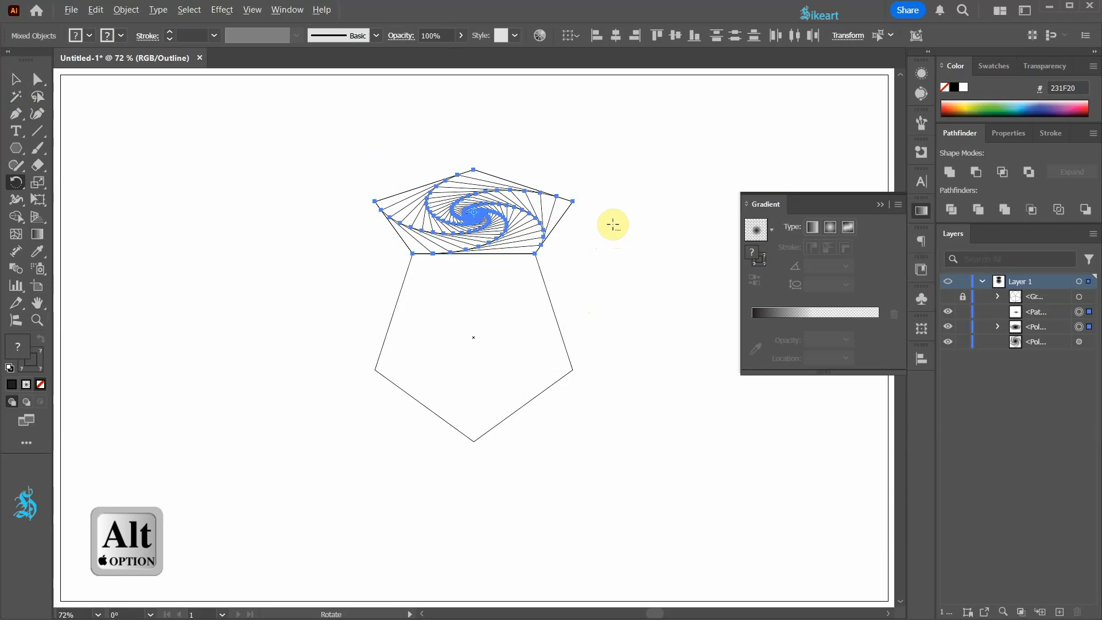
{"action": "left_click", "coordinate": [472, 337], "text": "alt"}
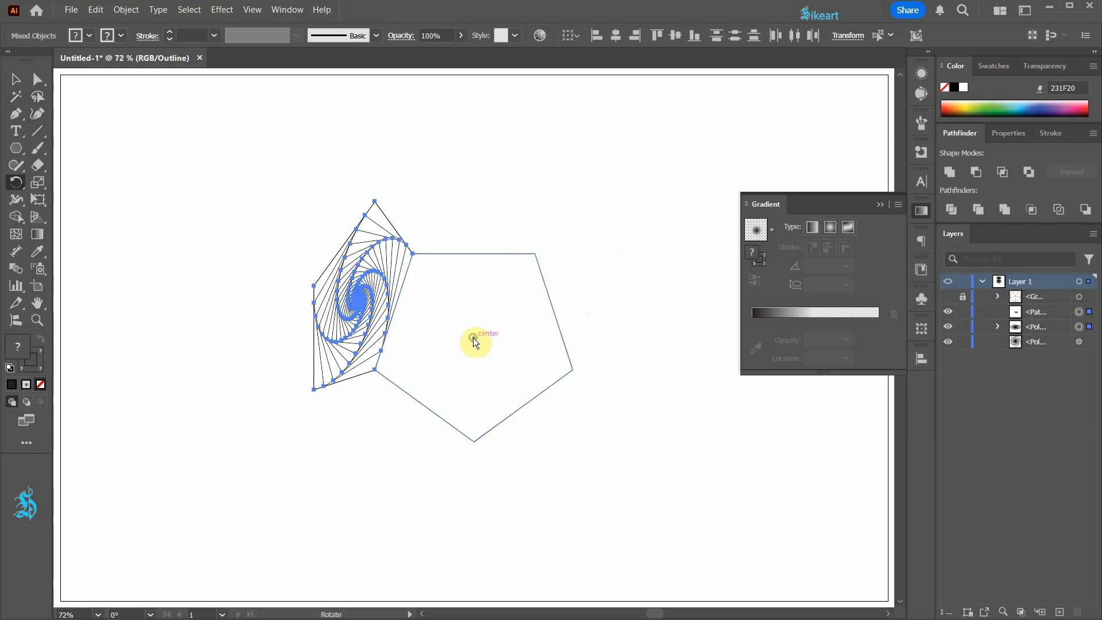
{"action": "left_click", "coordinate": [473, 338], "text": "alt"}
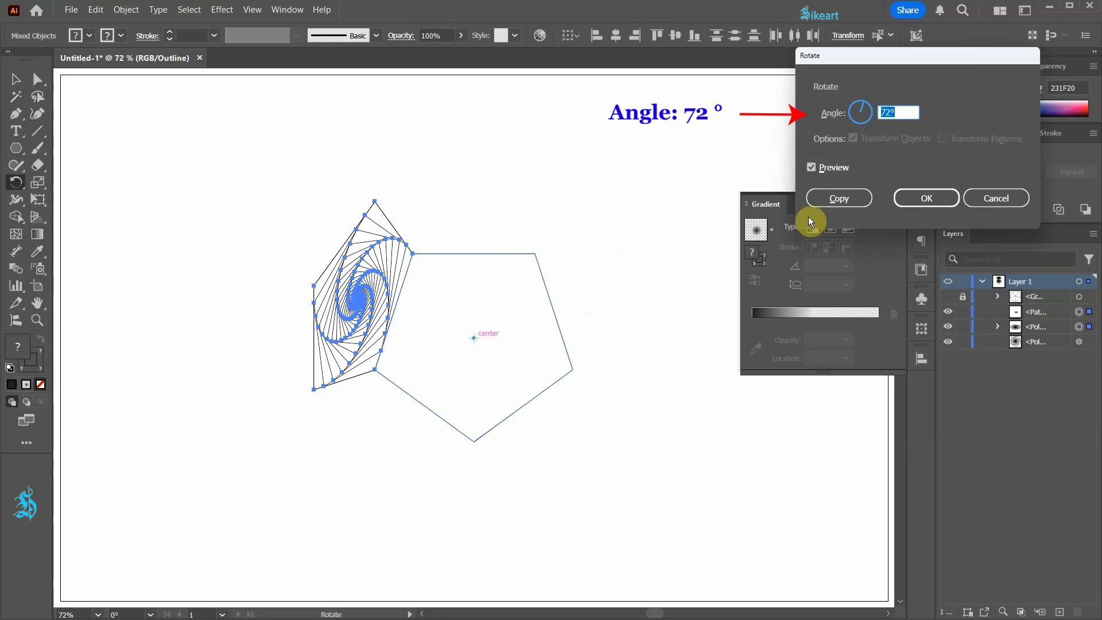
{"action": "left_click", "coordinate": [854, 201]}
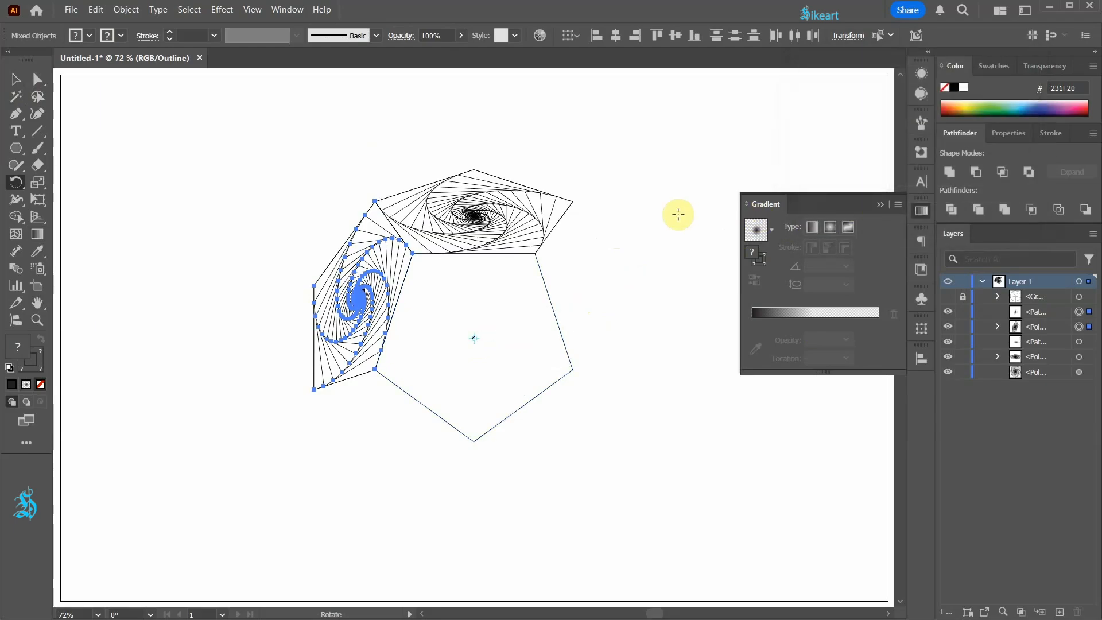
Repeat the rotated copy three more times to complete the ring, deselect and return to preview
{"action": "key", "text": "ctrl+d"}
{"action": "key", "text": "ctrl+d"}
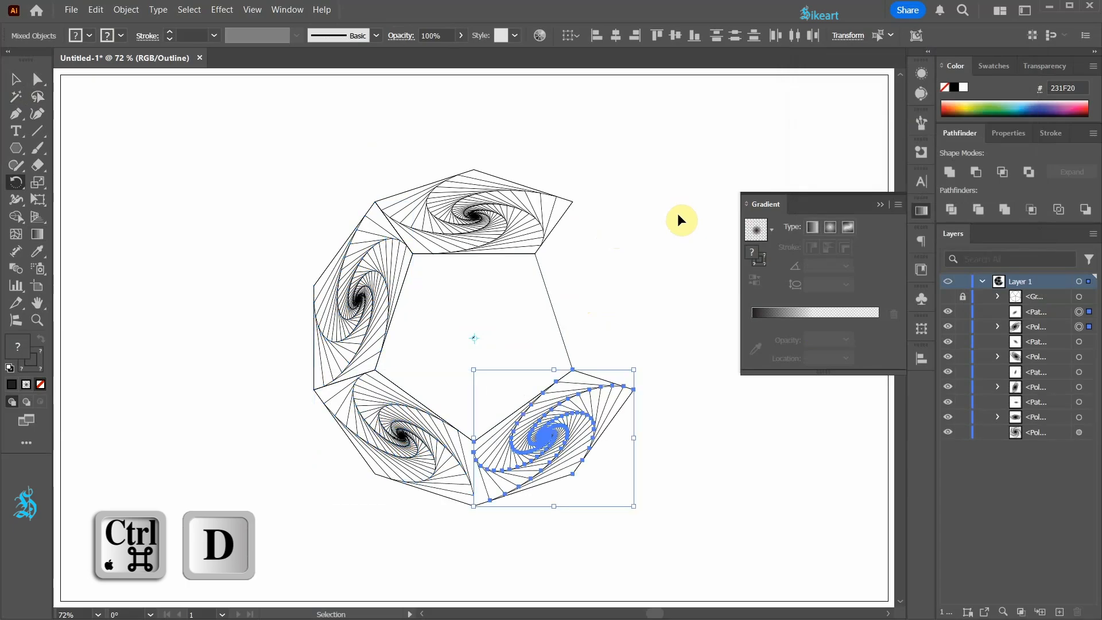
{"action": "key", "text": "ctrl+d"}
{"action": "key", "text": "v"}
{"action": "left_click", "coordinate": [677, 213]}
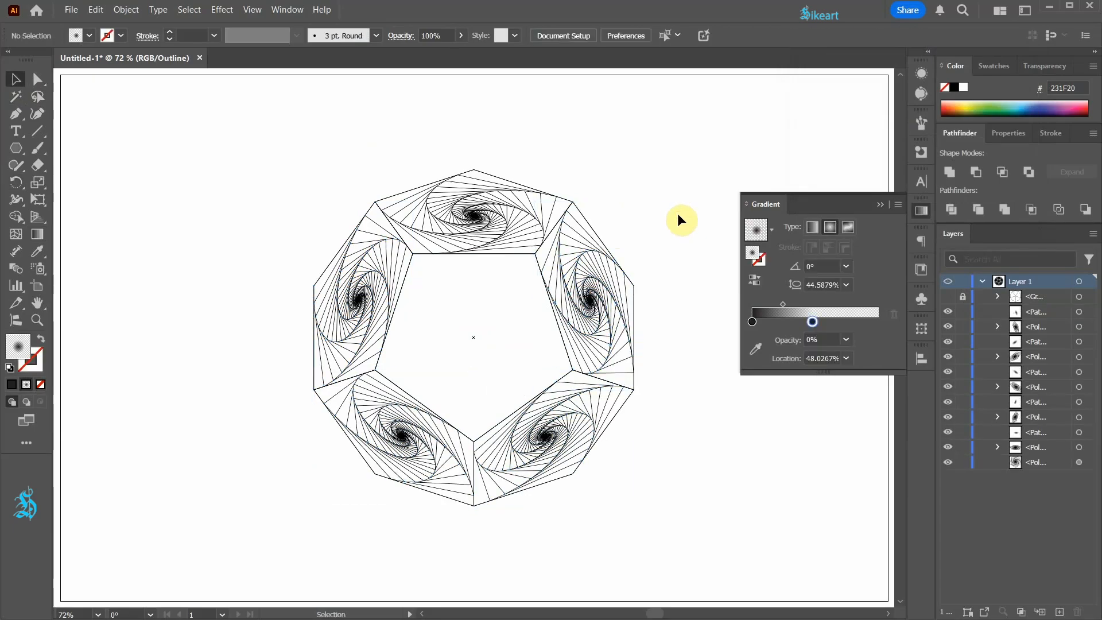
{"action": "key", "text": "ctrl+y"}
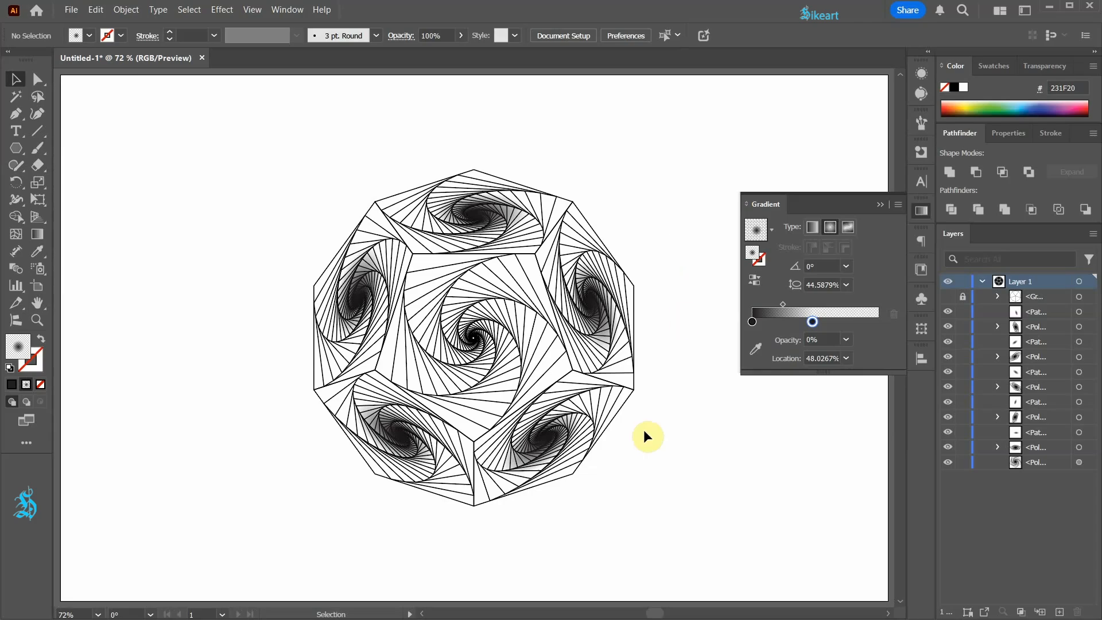
Expand the appearance of the central spiral and paste a copy of it in front
{"action": "left_click", "coordinate": [518, 359]}
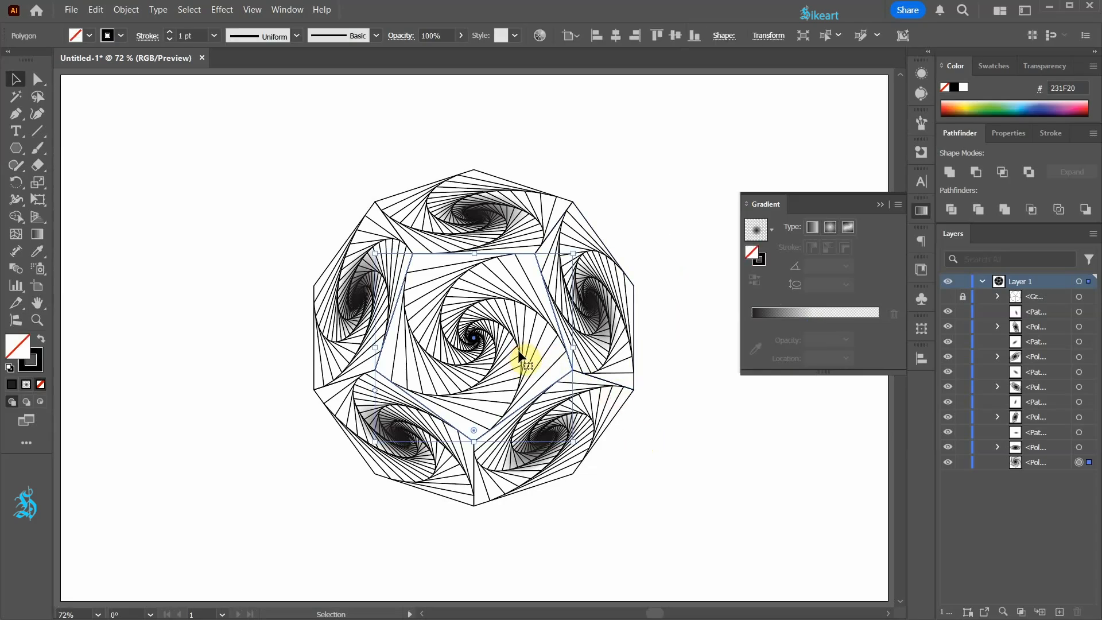
{"action": "left_click", "coordinate": [127, 10]}
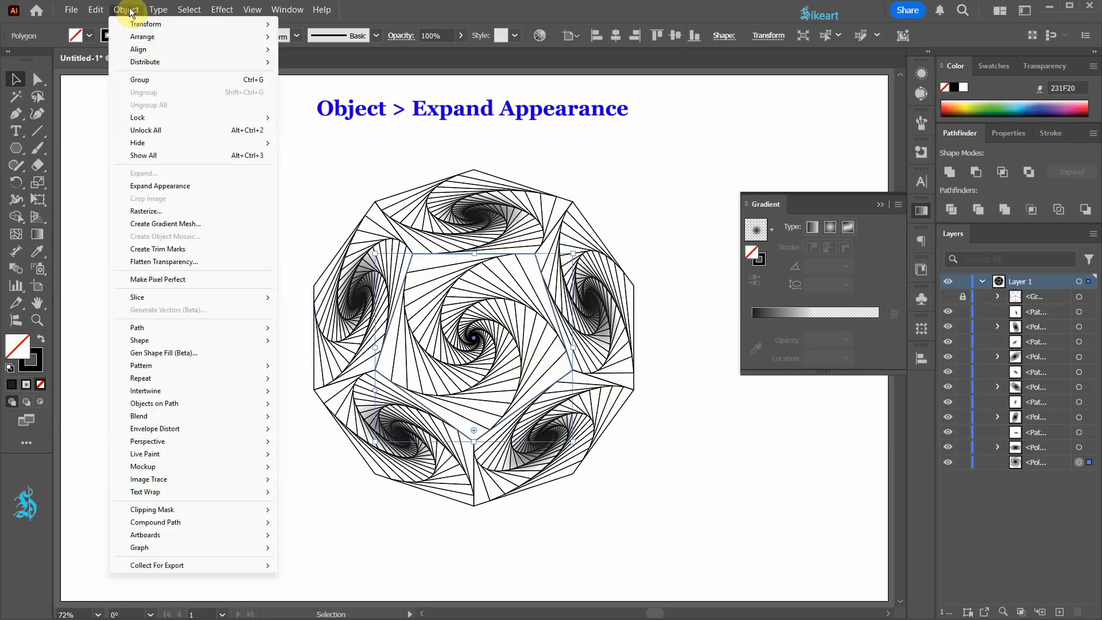
{"action": "left_click", "coordinate": [179, 186]}
{"action": "key", "text": "ctrl+c"}
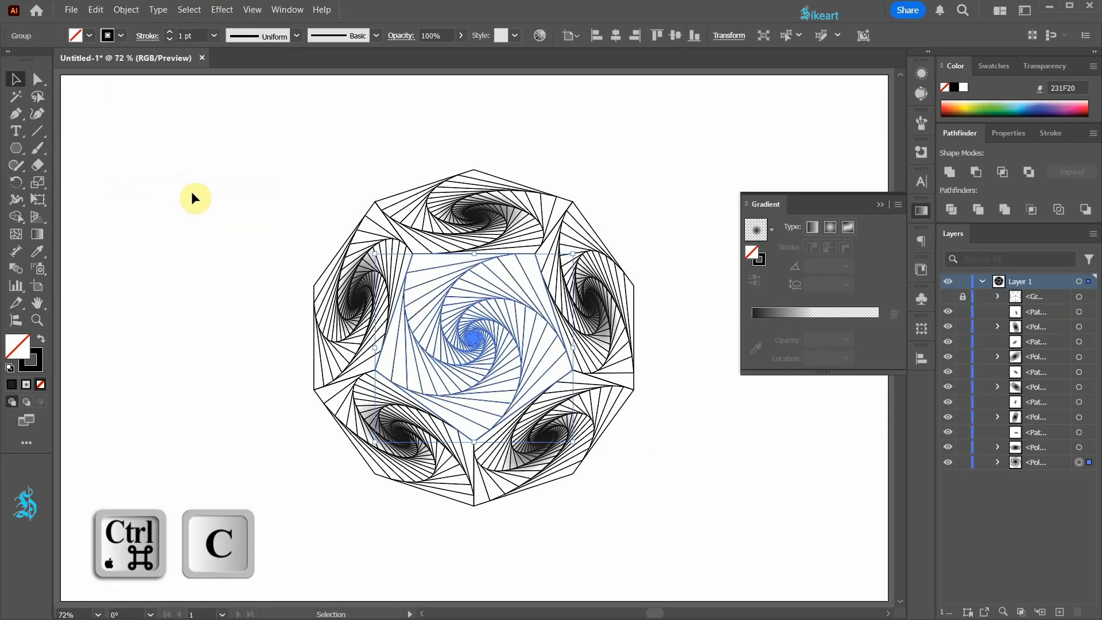
{"action": "key", "text": "ctrl+f"}
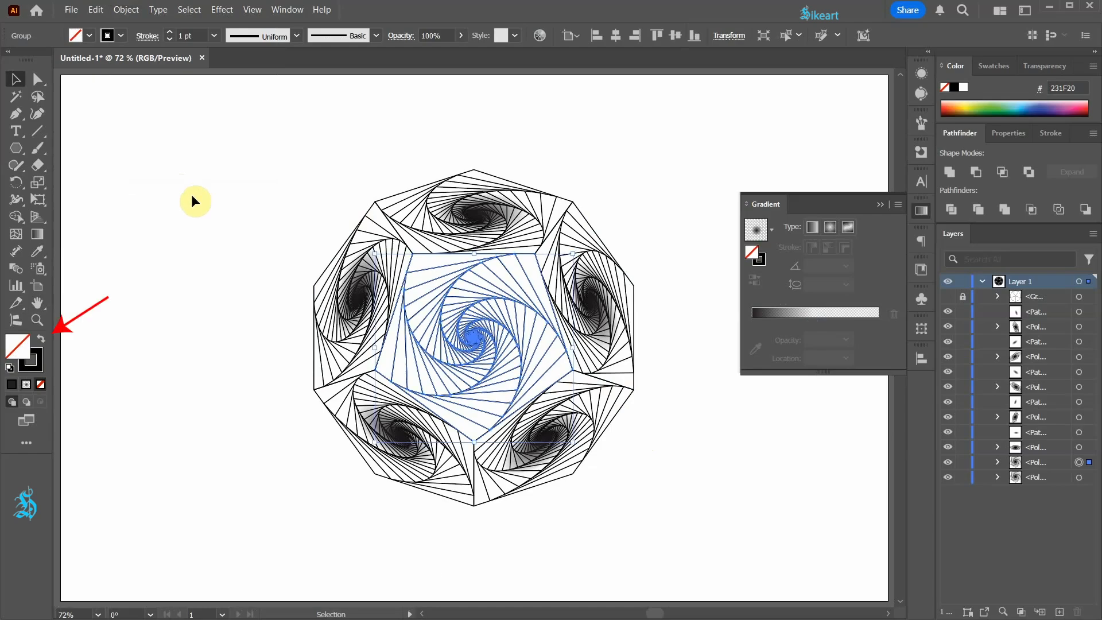
Swap the duplicate's fill and stroke, unite it into one pentagon and apply the radial gradient
{"action": "left_click", "coordinate": [40, 342]}
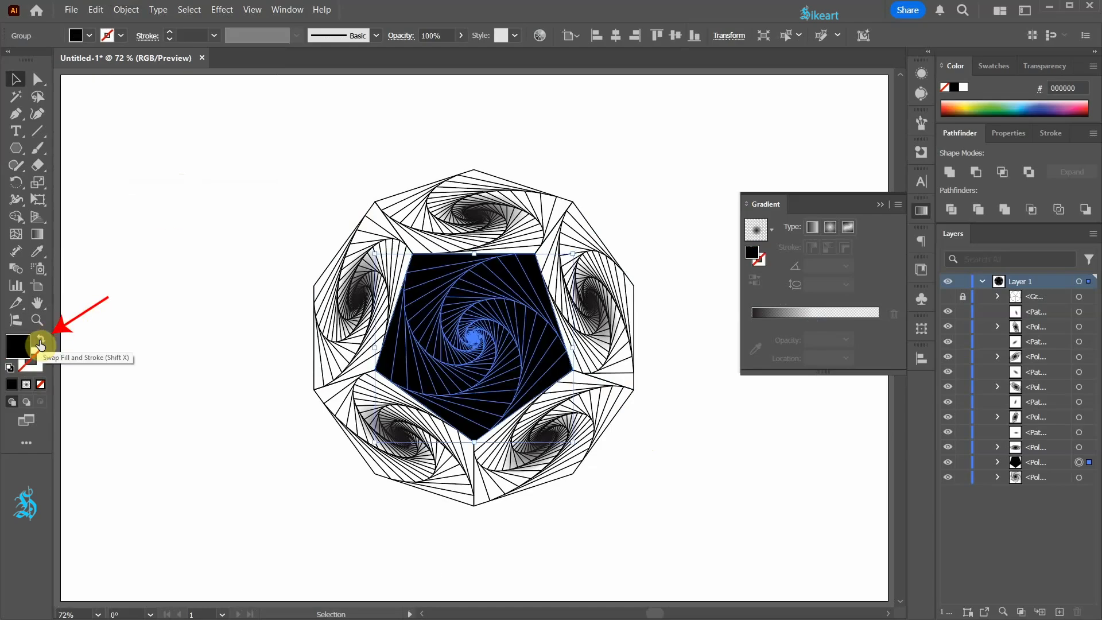
{"action": "left_click", "coordinate": [951, 172]}
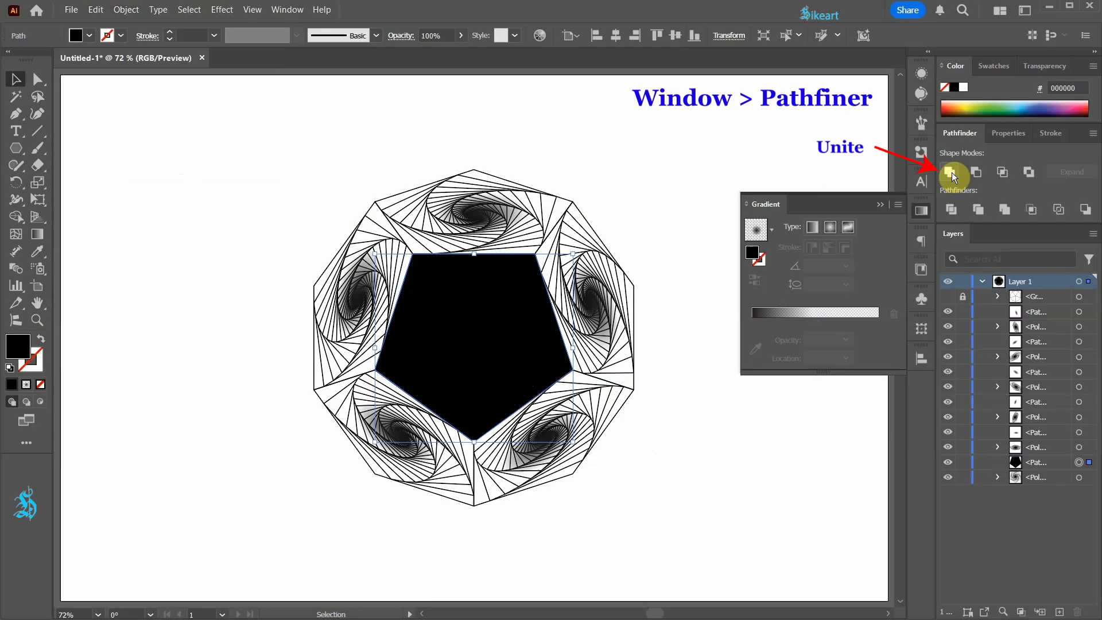
{"action": "left_click", "coordinate": [755, 234]}
Adjust the central gradient's start stop with the Gradient tool, deselect and close the Gradient panel
{"action": "key", "text": "g"}
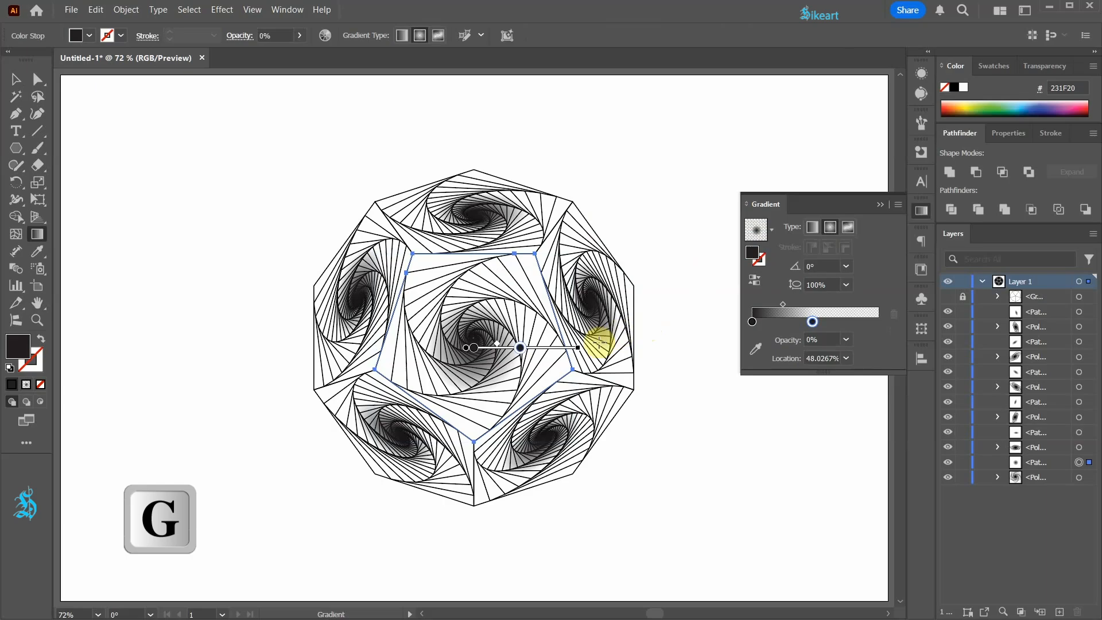
{"action": "left_click_drag", "start_coordinate": [485, 347], "coordinate": [489, 336]}
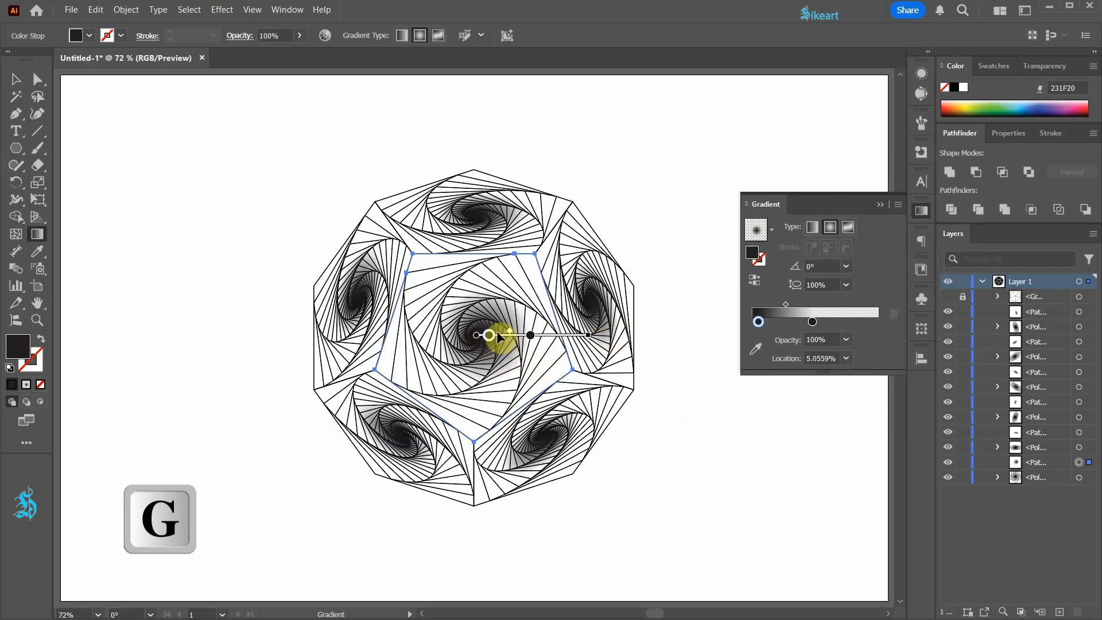
{"action": "left_click", "coordinate": [669, 405]}
{"action": "left_click", "coordinate": [880, 205]}
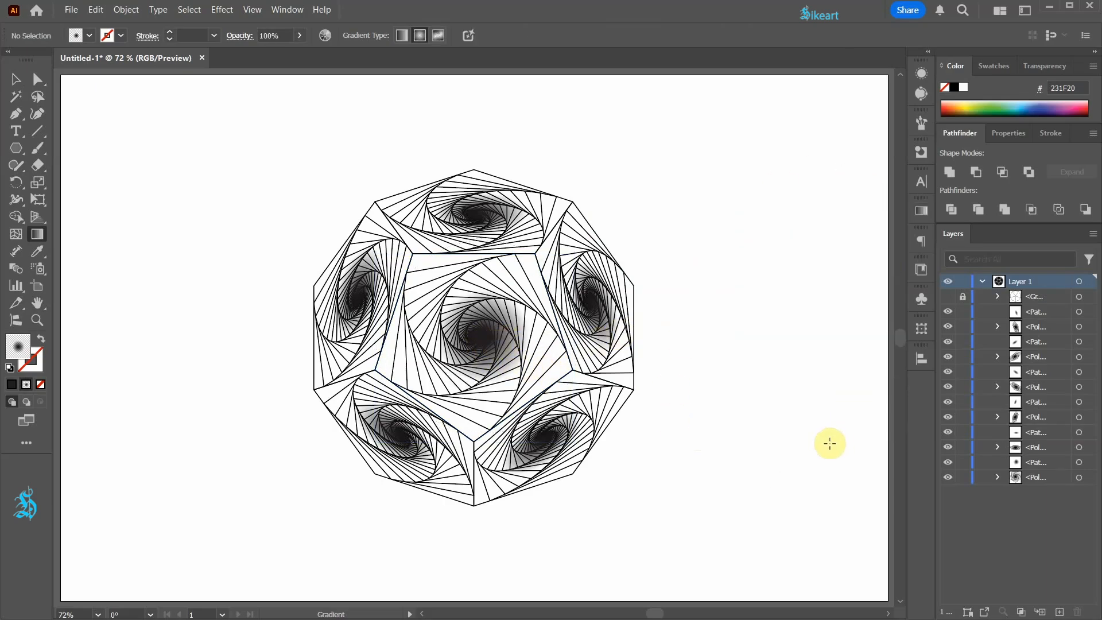